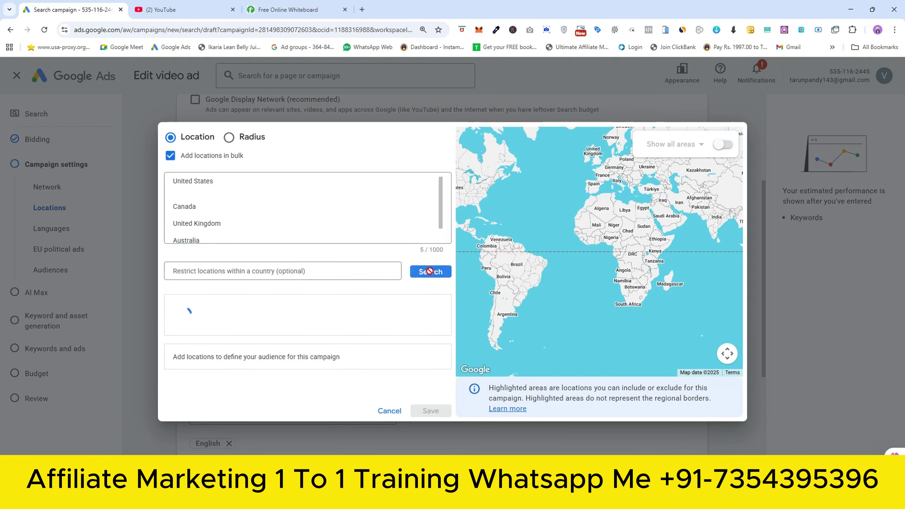
Target all five matched countries and set the location option to Presence: people in or regularly in the included locations
{"action": "left_click", "coordinate": [353, 304]}
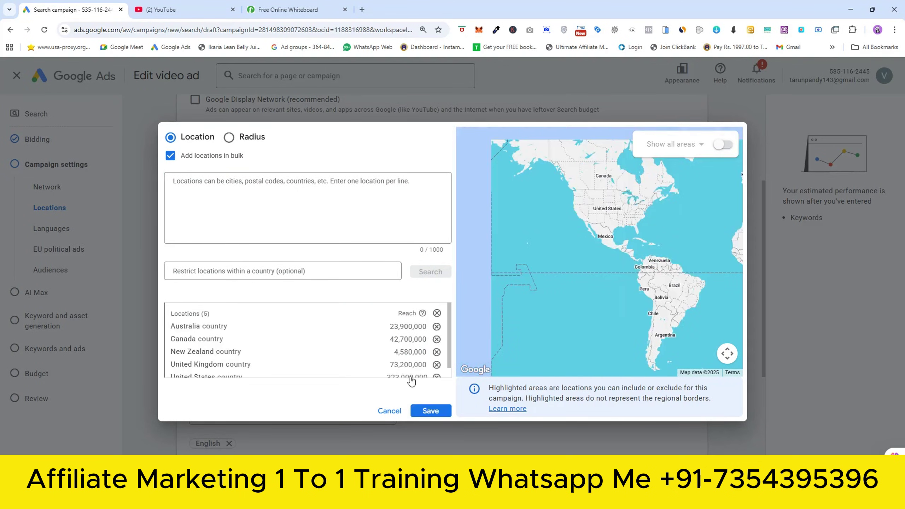
{"action": "left_click", "coordinate": [429, 410]}
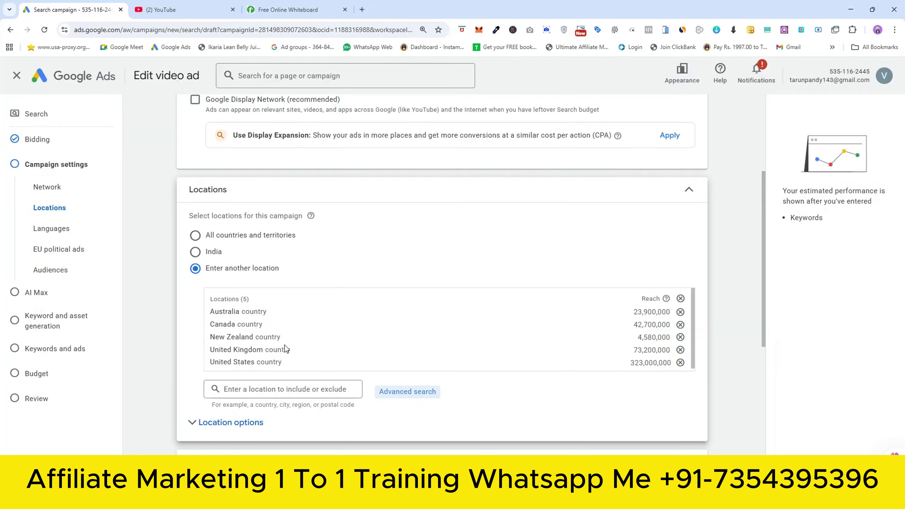
{"action": "scroll", "coordinate": [285, 345], "scroll_direction": "down", "scroll_amount": 5}
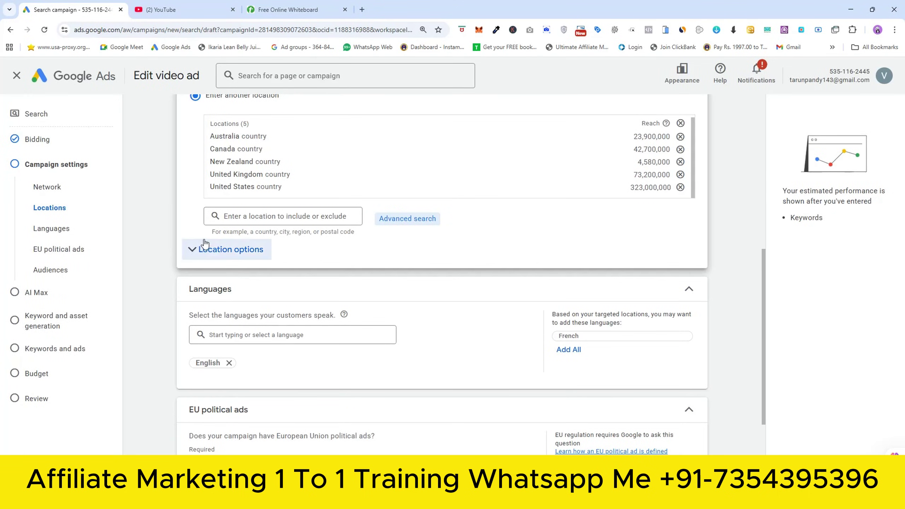
{"action": "left_click", "coordinate": [209, 252]}
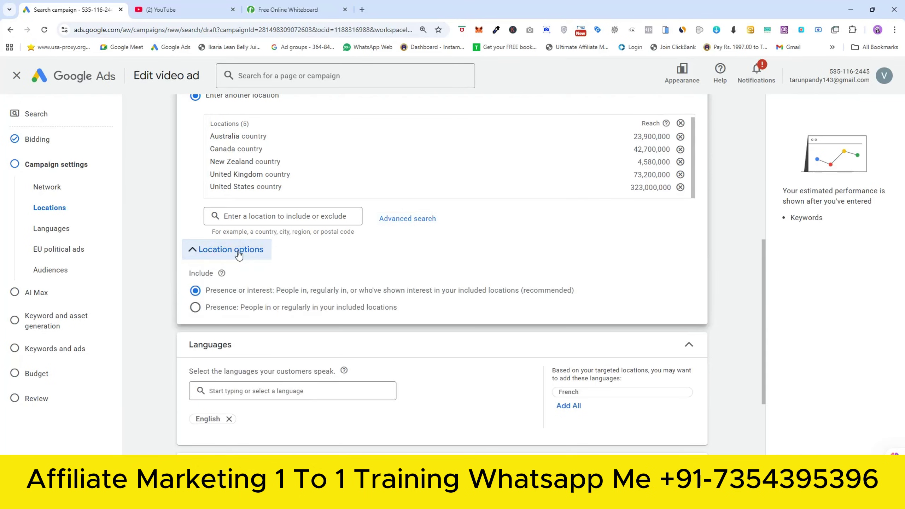
{"action": "left_click", "coordinate": [257, 309]}
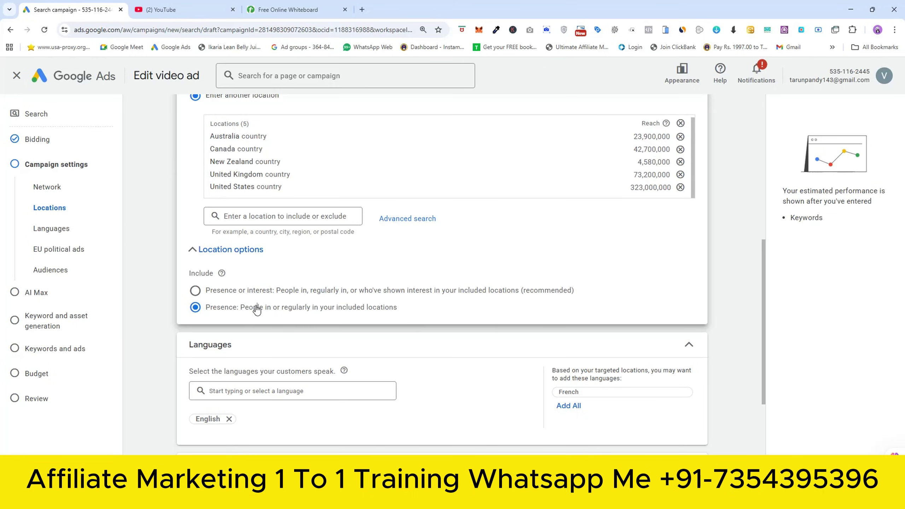
Declare that the campaign doesn't have EU political ads and continue to the AI Max settings
{"action": "scroll", "coordinate": [256, 308], "scroll_direction": "down", "scroll_amount": 5}
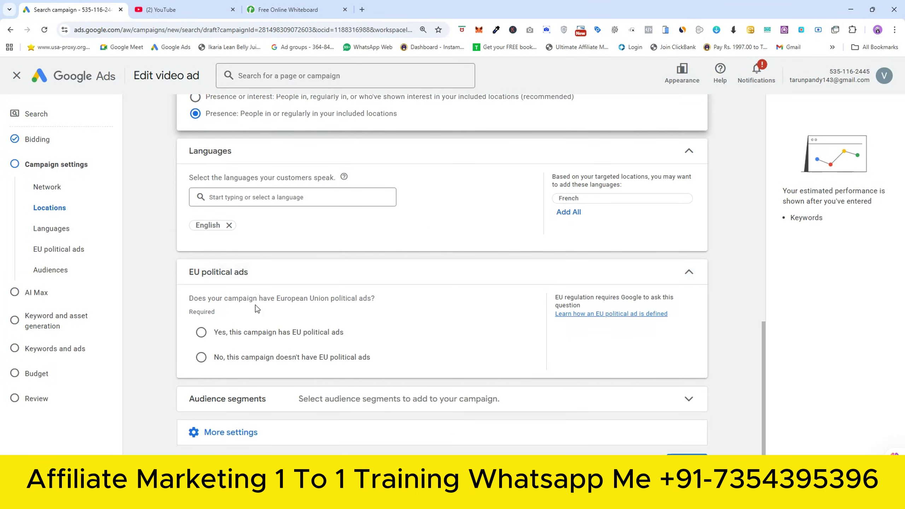
{"action": "left_click", "coordinate": [201, 358]}
{"action": "scroll", "coordinate": [204, 355], "scroll_direction": "down", "scroll_amount": 1}
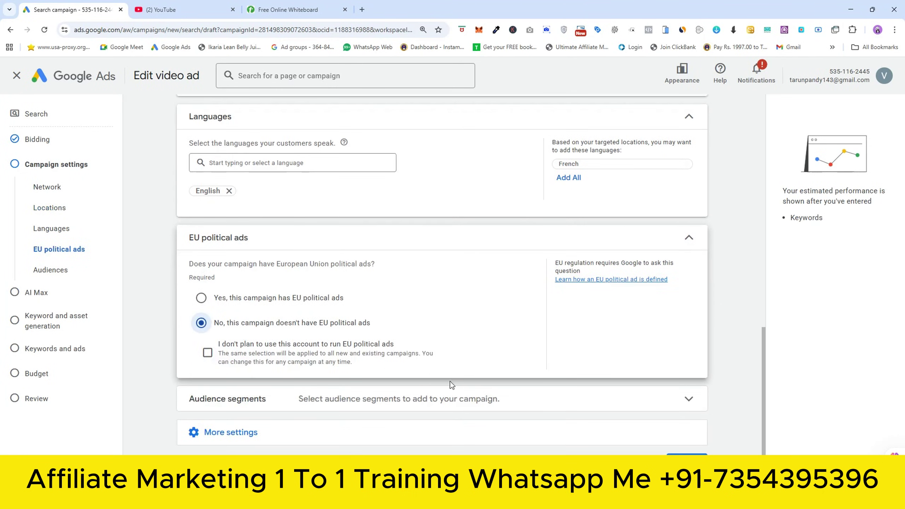
{"action": "left_click", "coordinate": [686, 462]}
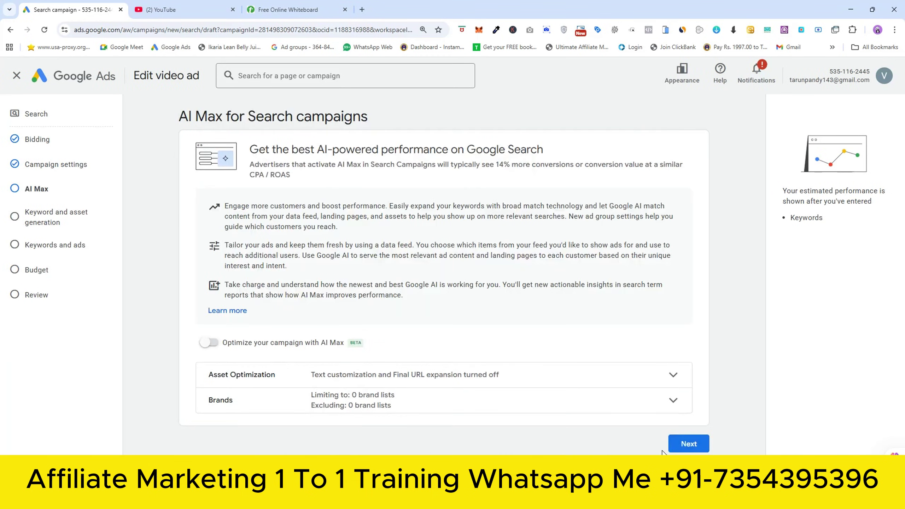
Continue without AI Max and skip keyword and asset generation to reach the ad group's keyword entry
{"action": "left_click", "coordinate": [677, 443]}
{"action": "left_click", "coordinate": [623, 322]}
{"action": "scroll", "coordinate": [399, 264], "scroll_direction": "down", "scroll_amount": 5}
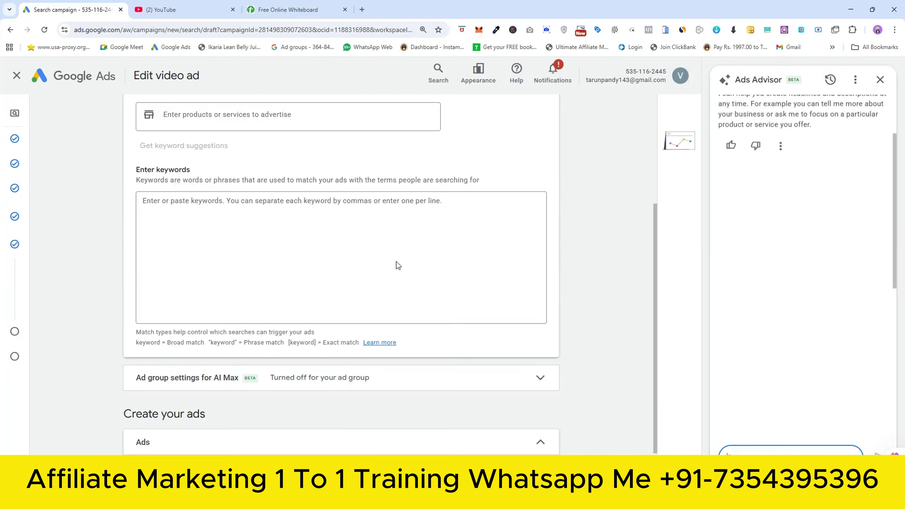
{"action": "scroll", "coordinate": [399, 265], "scroll_direction": "down", "scroll_amount": 1}
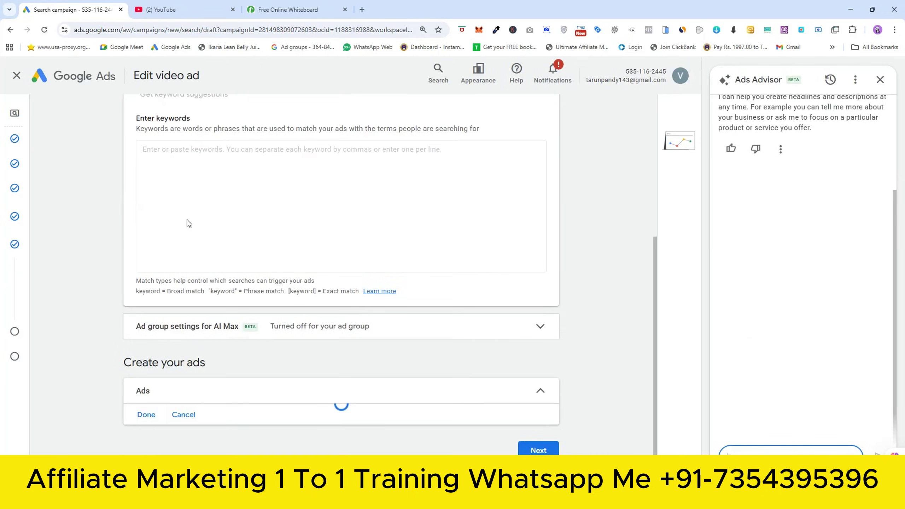
{"action": "scroll", "coordinate": [210, 282], "scroll_direction": "down", "scroll_amount": 3}
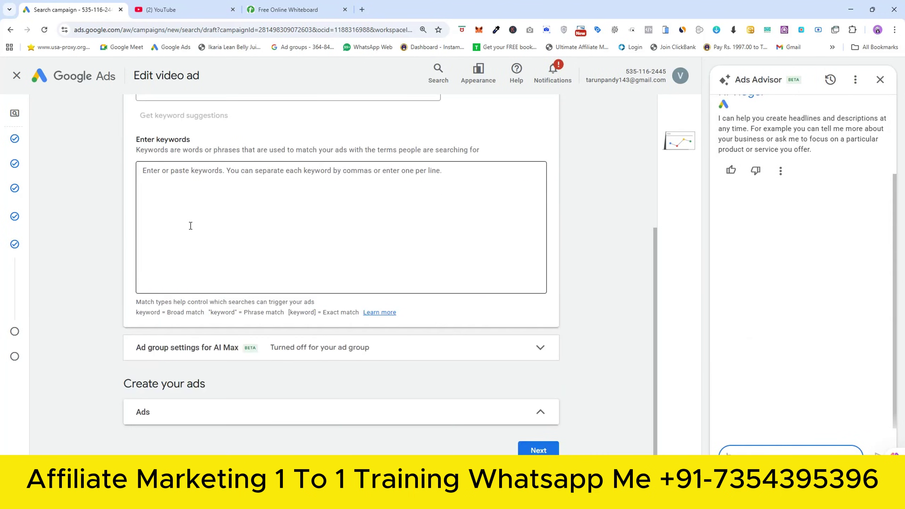
Switch to the ChatGPT conversation in Opera and review its targeting advice and custom intent audience keywords for Java Burn
{"action": "left_click", "coordinate": [463, 499]}
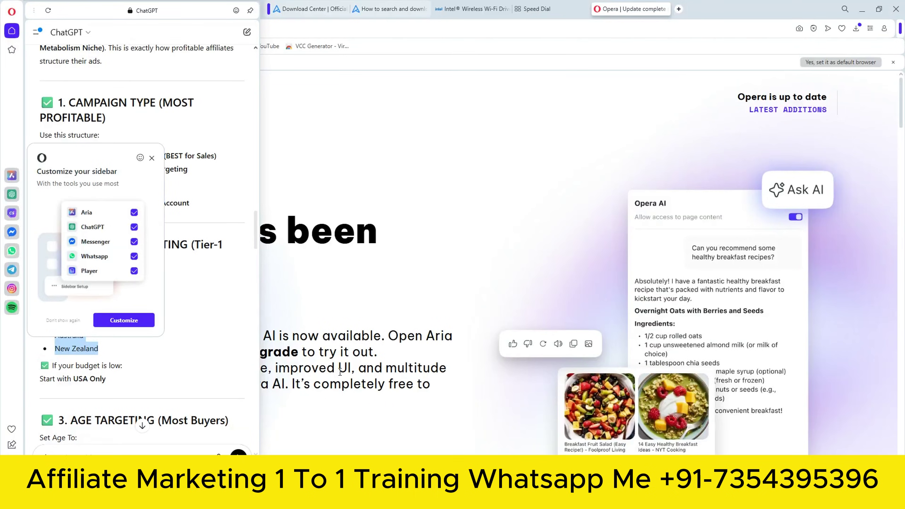
{"action": "left_click", "coordinate": [152, 158]}
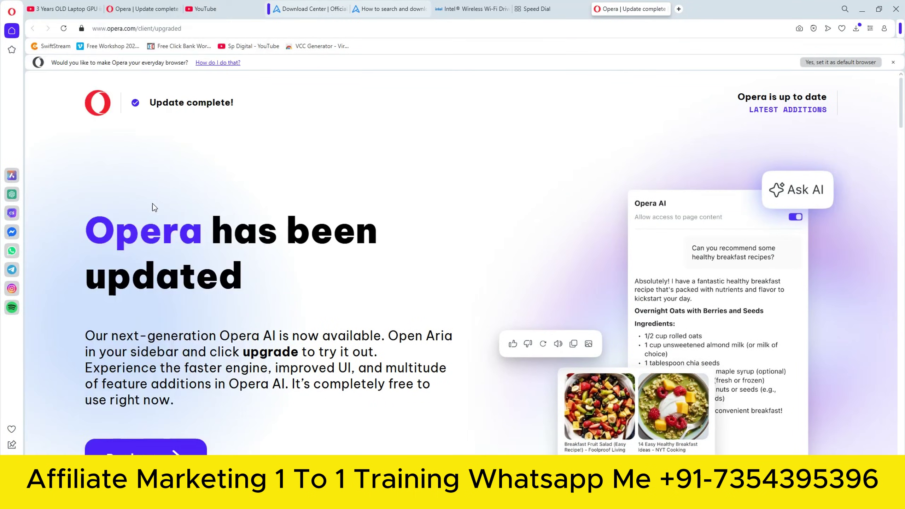
{"action": "left_click", "coordinate": [12, 194]}
{"action": "scroll", "coordinate": [144, 296], "scroll_direction": "down", "scroll_amount": 10}
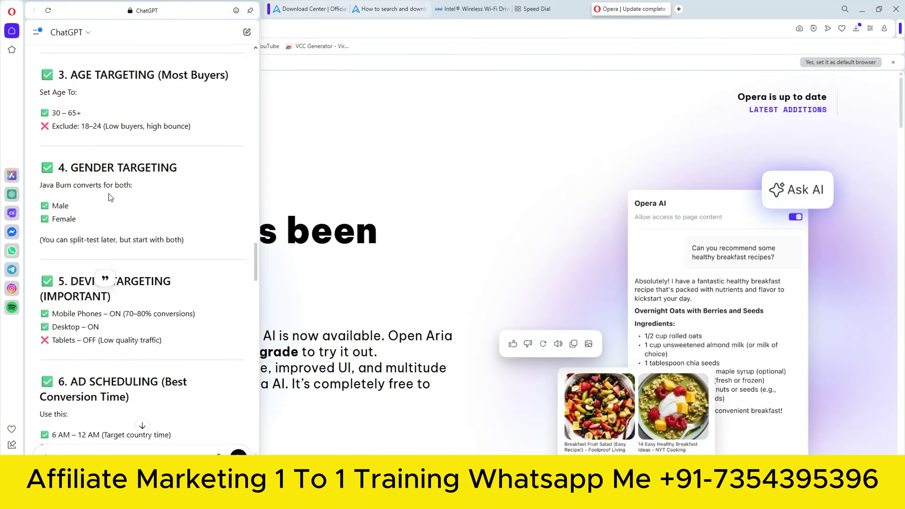
{"action": "scroll", "coordinate": [120, 315], "scroll_direction": "down", "scroll_amount": 20}
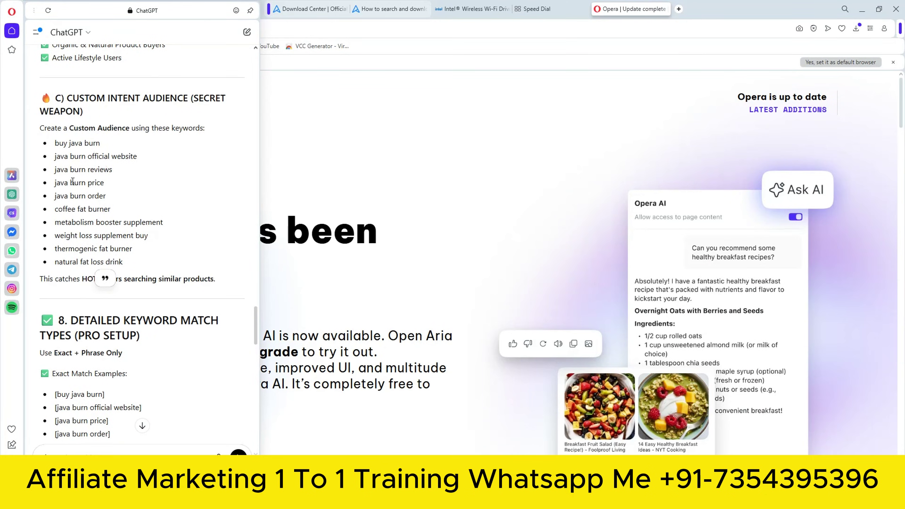
{"action": "mouse_move", "coordinate": [56, 140]}
{"action": "left_mouse_down"}
{"action": "mouse_move", "coordinate": [100, 143]}
{"action": "mouse_move", "coordinate": [56, 156]}
{"action": "mouse_move", "coordinate": [135, 157]}
{"action": "left_mouse_up"}
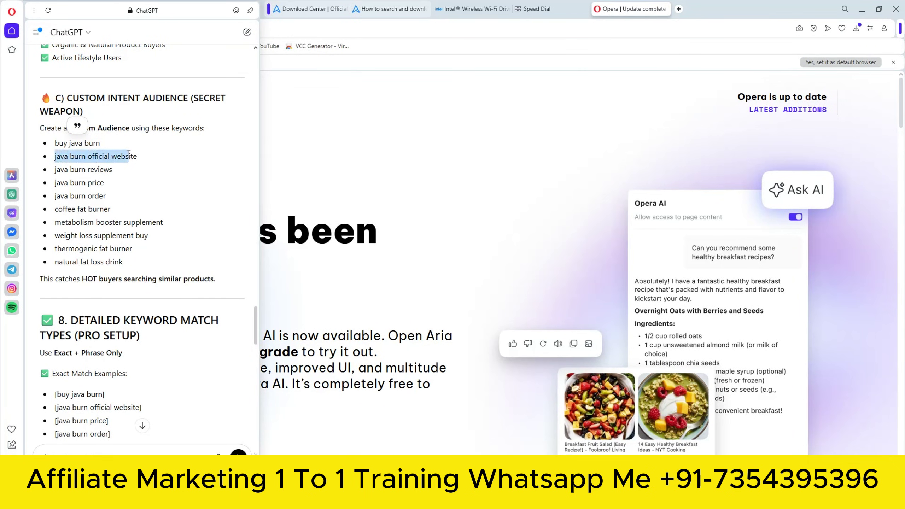
{"action": "mouse_move", "coordinate": [54, 170]}
{"action": "left_mouse_down"}
{"action": "mouse_move", "coordinate": [100, 169]}
{"action": "mouse_move", "coordinate": [55, 182]}
{"action": "mouse_move", "coordinate": [101, 183]}
{"action": "mouse_move", "coordinate": [103, 195]}
{"action": "left_mouse_up"}
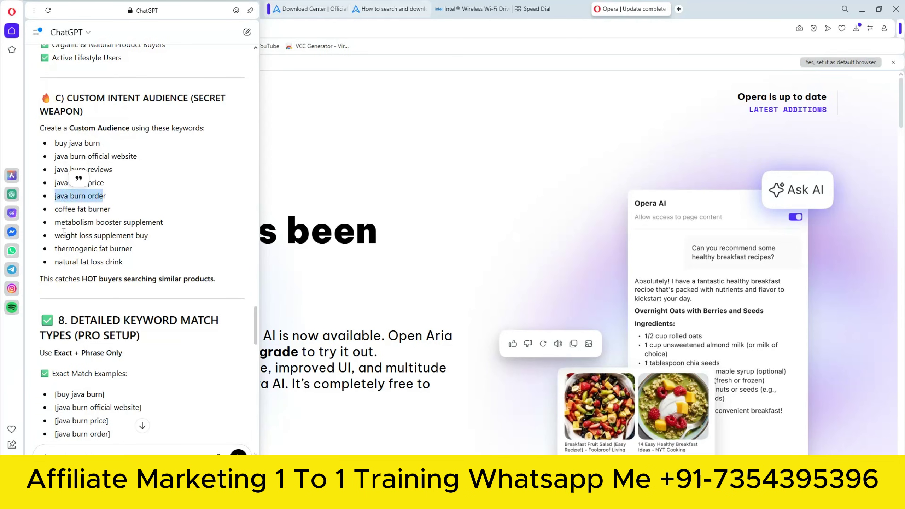
{"action": "left_click_drag", "start_coordinate": [56, 240], "coordinate": [149, 238]}
{"action": "left_click", "coordinate": [148, 238]}
{"action": "scroll", "coordinate": [147, 238], "scroll_direction": "down", "scroll_amount": 8}
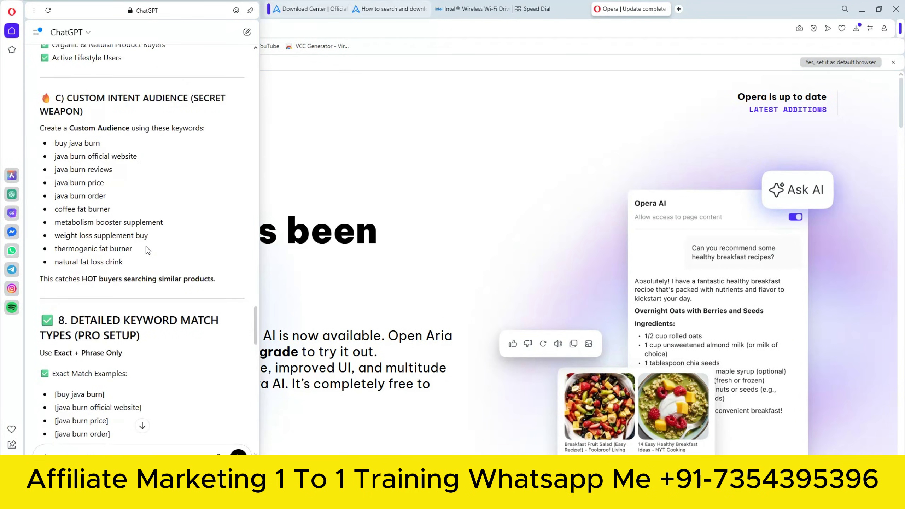
Examine the rest of ChatGPT's targeting setup, including keyword match types, and the negative keywords in its earlier reply
{"action": "scroll", "coordinate": [147, 250], "scroll_direction": "down", "scroll_amount": 10}
{"action": "scroll", "coordinate": [133, 248], "scroll_direction": "up", "scroll_amount": 8}
{"action": "left_click_drag", "start_coordinate": [256, 290], "coordinate": [236, 301]}
{"action": "scroll", "coordinate": [125, 312], "scroll_direction": "down", "scroll_amount": 15}
{"action": "scroll", "coordinate": [125, 312], "scroll_direction": "down", "scroll_amount": 15}
{"action": "scroll", "coordinate": [125, 310], "scroll_direction": "up", "scroll_amount": 20}
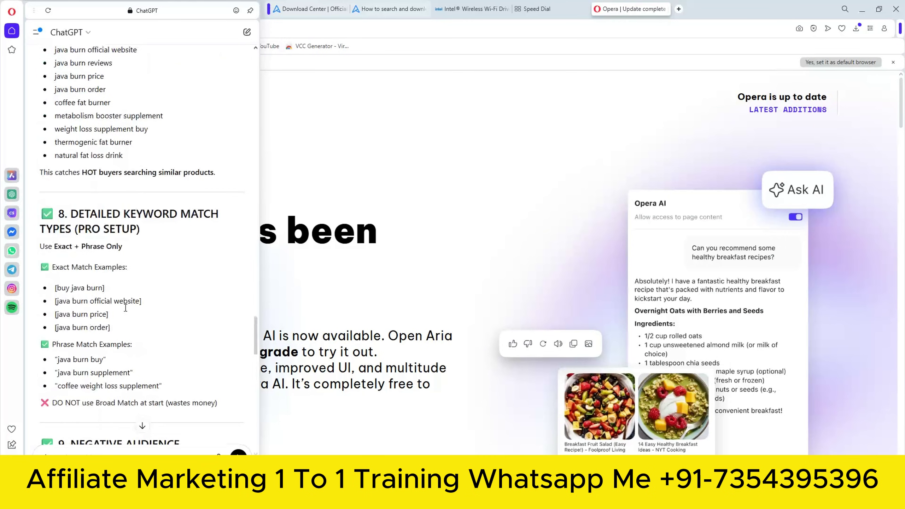
{"action": "scroll", "coordinate": [125, 309], "scroll_direction": "up", "scroll_amount": 10}
{"action": "scroll", "coordinate": [126, 311], "scroll_direction": "up", "scroll_amount": 15}
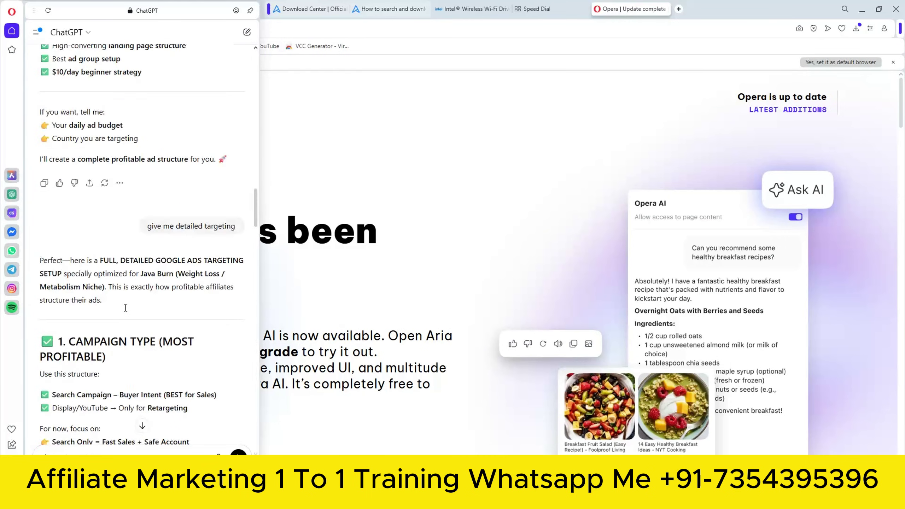
{"action": "scroll", "coordinate": [126, 311], "scroll_direction": "up", "scroll_amount": 10}
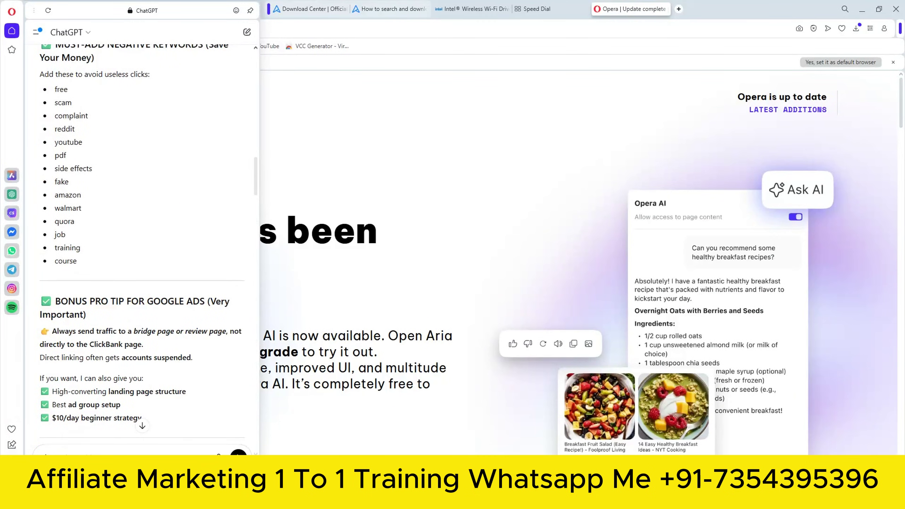
Return to Google Ads and enter the exact match keyword "[ java burn buy ]" for the ad group
{"action": "key", "text": "alt+Tab"}
{"action": "left_click", "coordinate": [218, 222]}
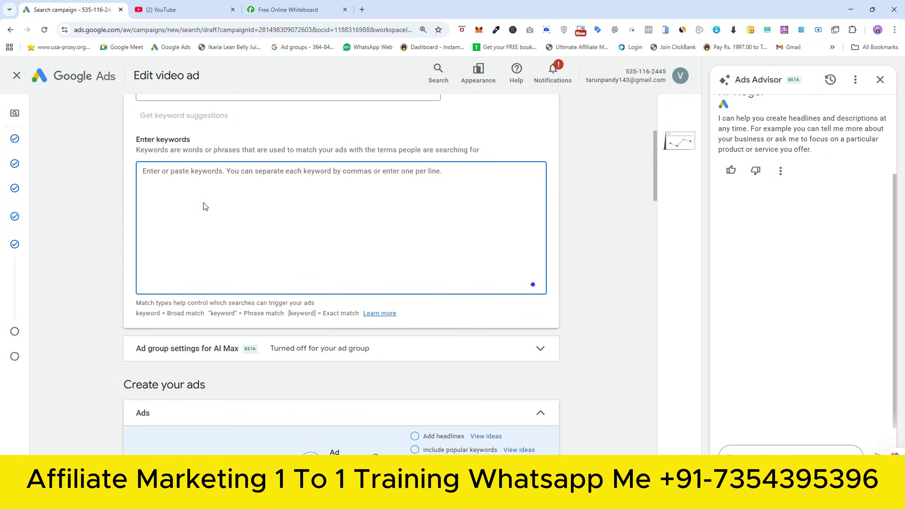
{"action": "type", "text": "[ java burn buy"}
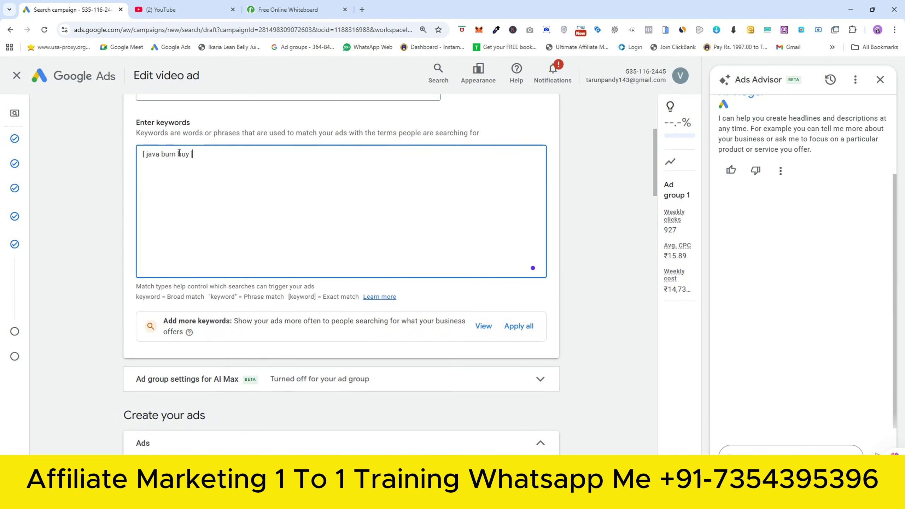
Find ChatGPT's suggested Google Ads headlines in Opera and copy the first one, "Java Burn Official – Limited Offer"
{"action": "scroll", "coordinate": [178, 153], "scroll_direction": "down", "scroll_amount": 12}
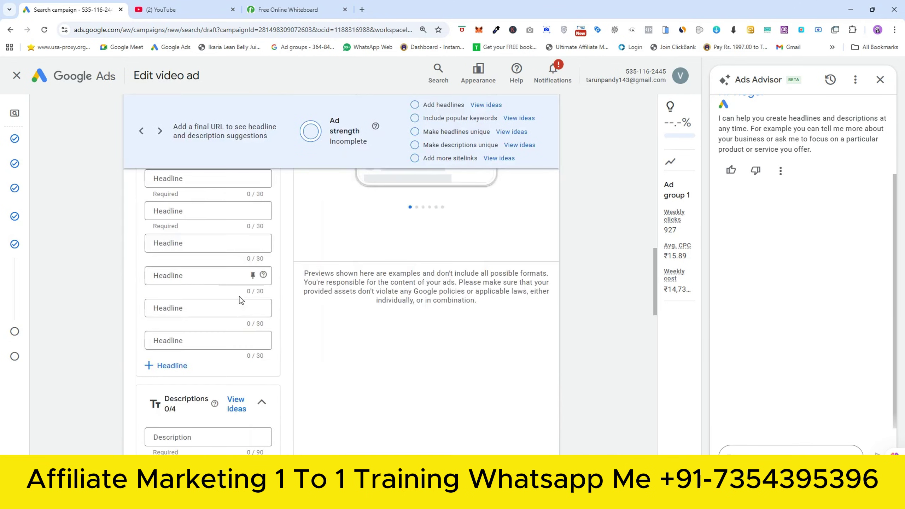
{"action": "scroll", "coordinate": [228, 377], "scroll_direction": "up", "scroll_amount": 3}
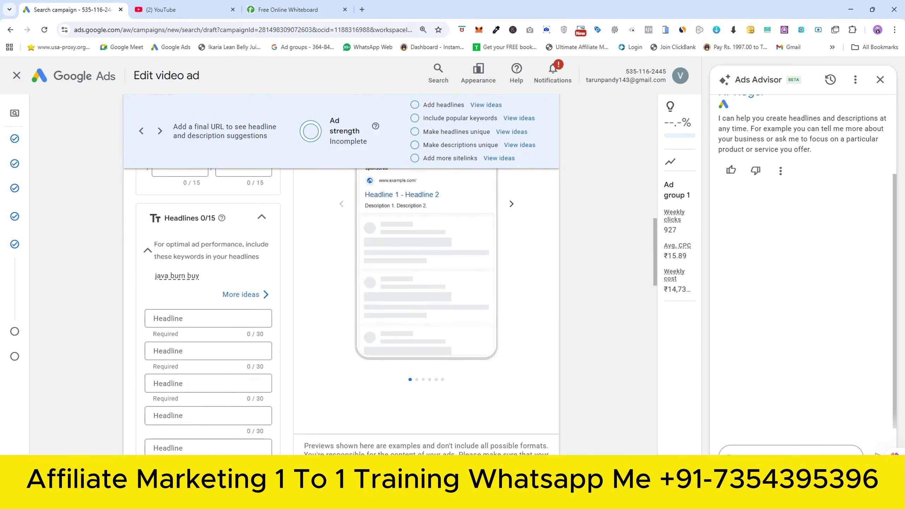
{"action": "key", "text": "alt+Tab"}
{"action": "scroll", "coordinate": [59, 298], "scroll_direction": "up", "scroll_amount": 15}
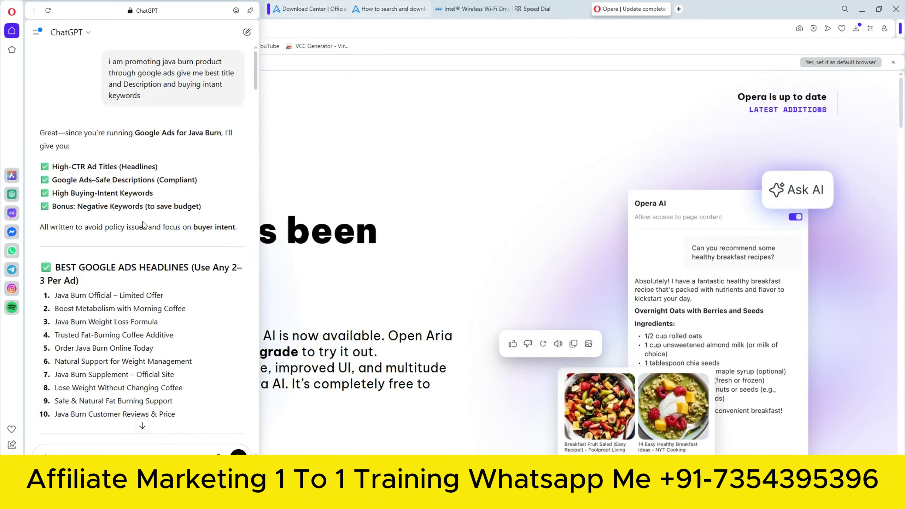
{"action": "left_click_drag", "start_coordinate": [257, 83], "coordinate": [258, 94]}
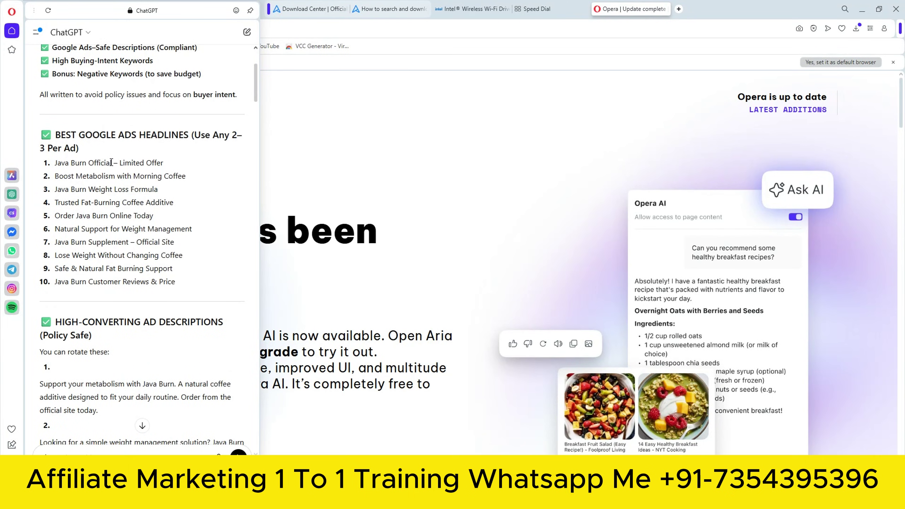
{"action": "left_click_drag", "start_coordinate": [56, 162], "coordinate": [173, 164]}
{"action": "right_click", "coordinate": [149, 163]}
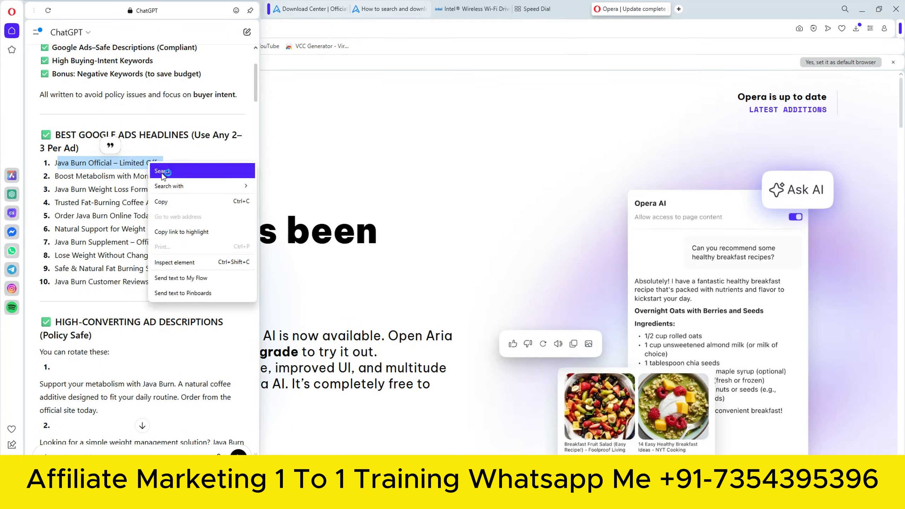
{"action": "left_click", "coordinate": [172, 202]}
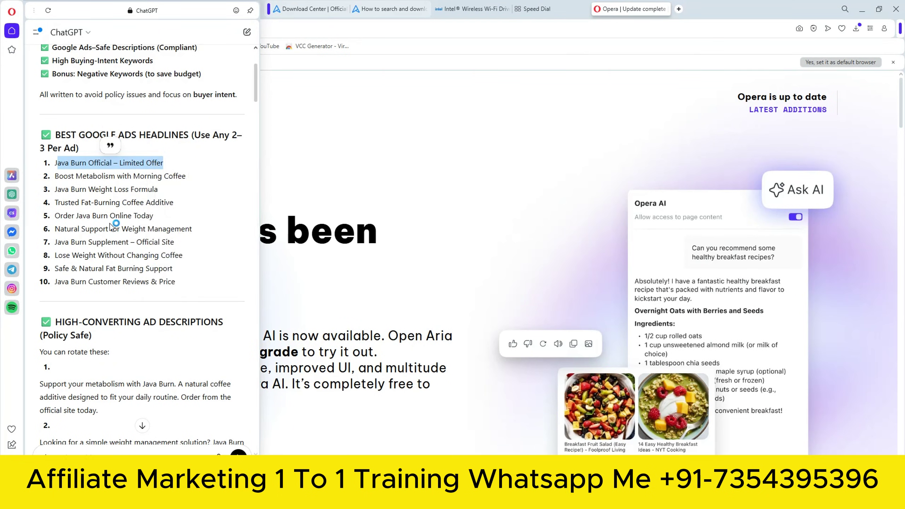
Paste the copied "Java Burn Official – Limited Offer" text as the first headline of the ad in Google Ads
{"action": "key", "text": "alt+Tab"}
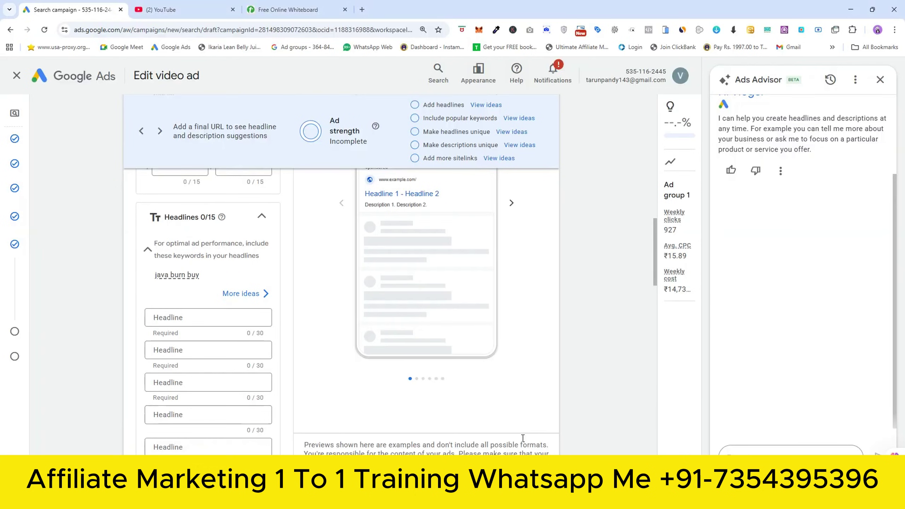
{"action": "left_click", "coordinate": [219, 323]}
{"action": "right_click", "coordinate": [218, 321]}
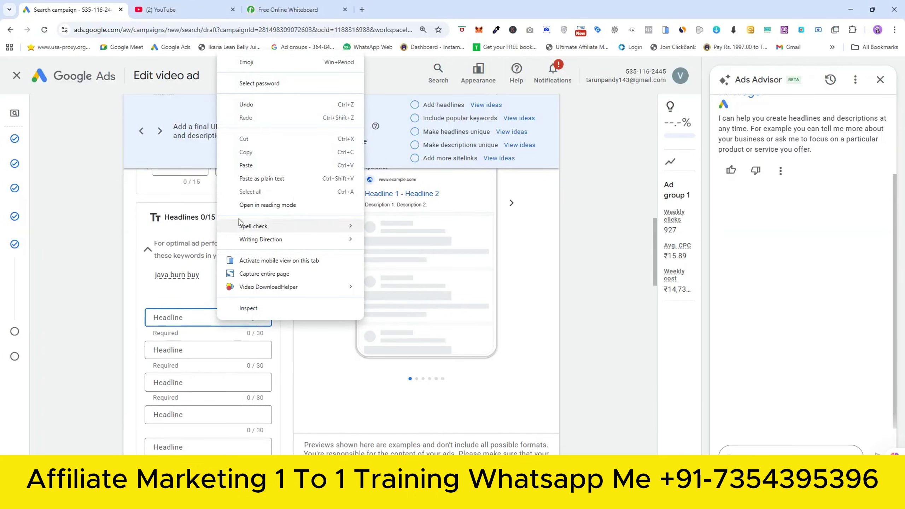
{"action": "left_click", "coordinate": [246, 166]}
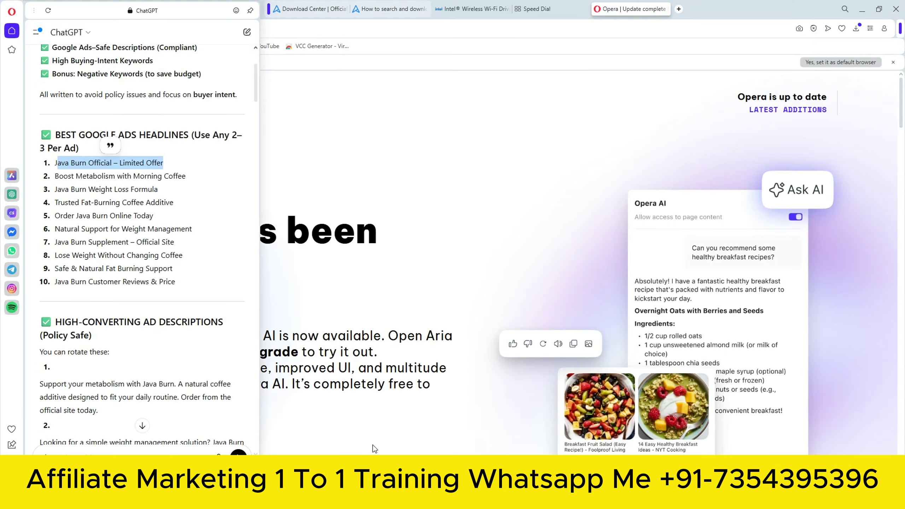
Copy the second suggested headline, "Boost Metabolism with Morning Coffee", from ChatGPT and return to the ad in Google Ads
{"action": "key", "text": "alt+Tab"}
{"action": "double_click", "coordinate": [95, 176]}
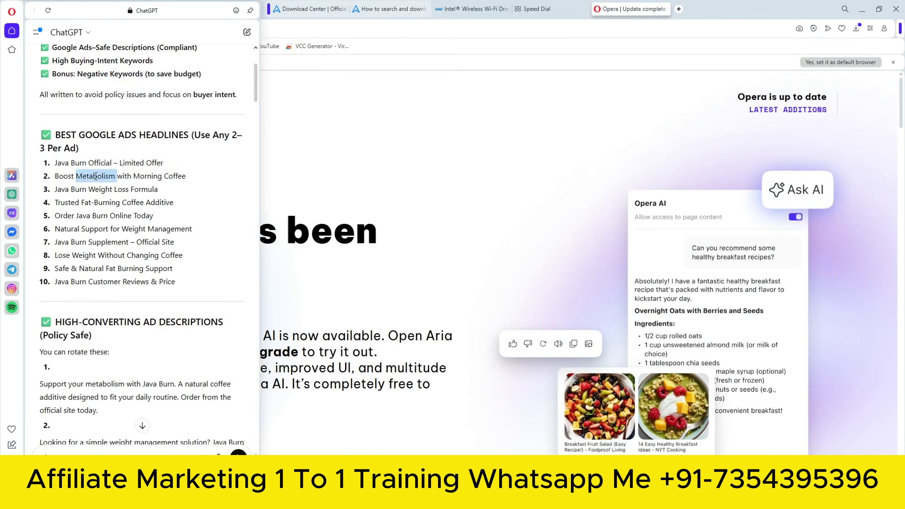
{"action": "triple_click", "coordinate": [96, 176]}
{"action": "right_click", "coordinate": [102, 177]}
{"action": "left_click", "coordinate": [121, 214]}
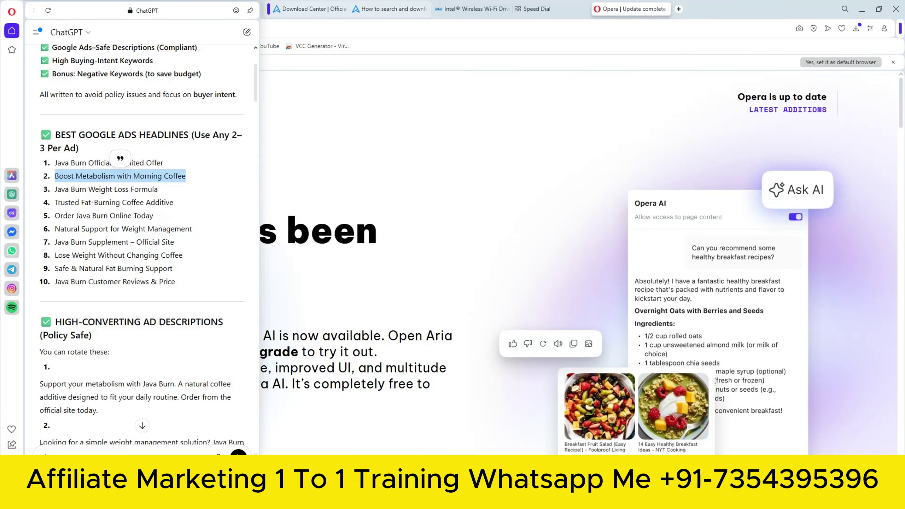
{"action": "key", "text": "alt+Tab"}
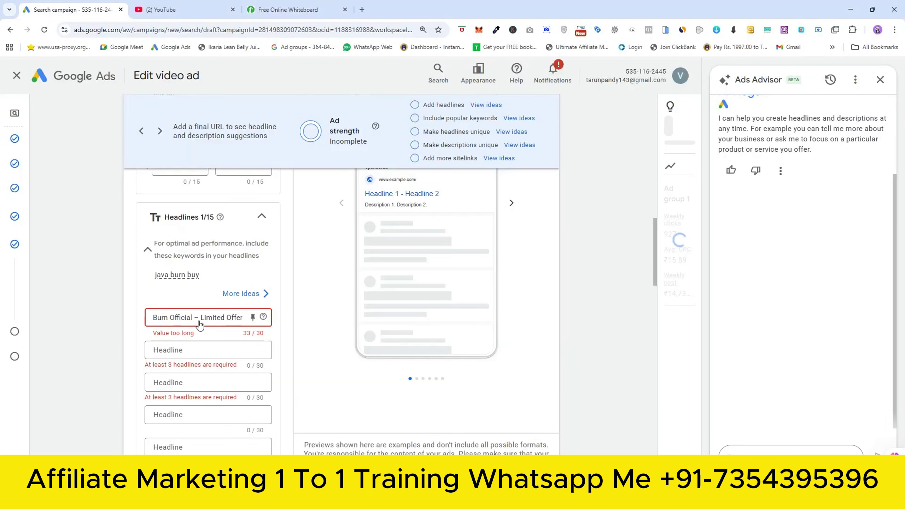
Paste the copied "Boost Metabolism with Morning Coffee" text as the second headline of the ad
{"action": "left_click", "coordinate": [192, 350]}
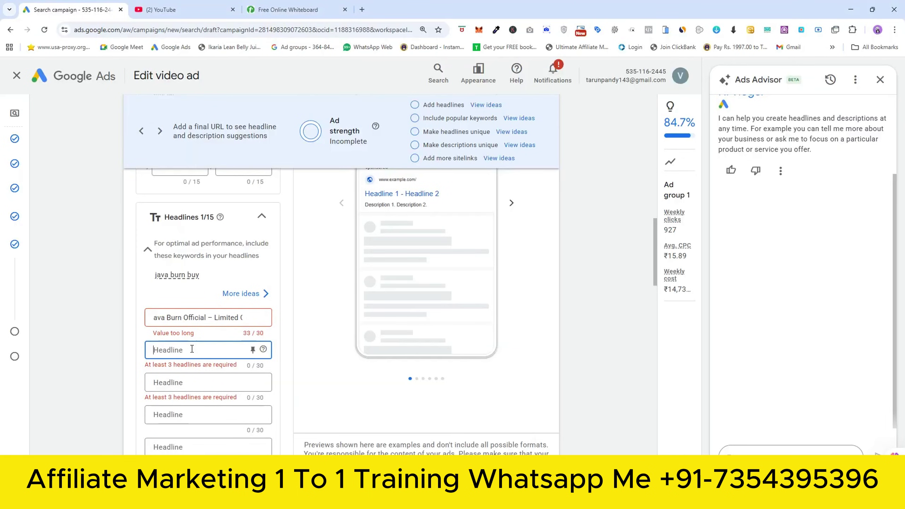
{"action": "right_click", "coordinate": [191, 351]}
{"action": "left_click", "coordinate": [218, 197]}
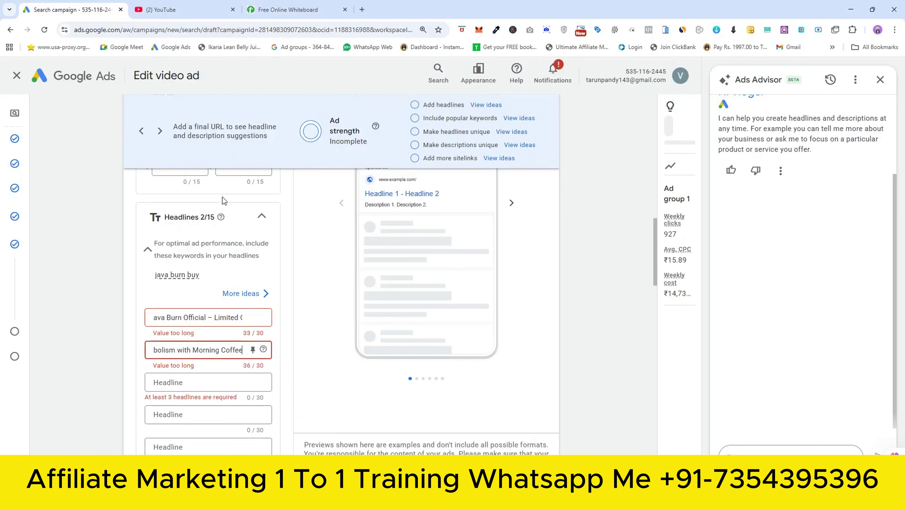
Switch to ChatGPT in Opera and copy the fifth suggested headline, "Order Java Burn Online Today"
{"action": "key", "text": "alt+Tab"}
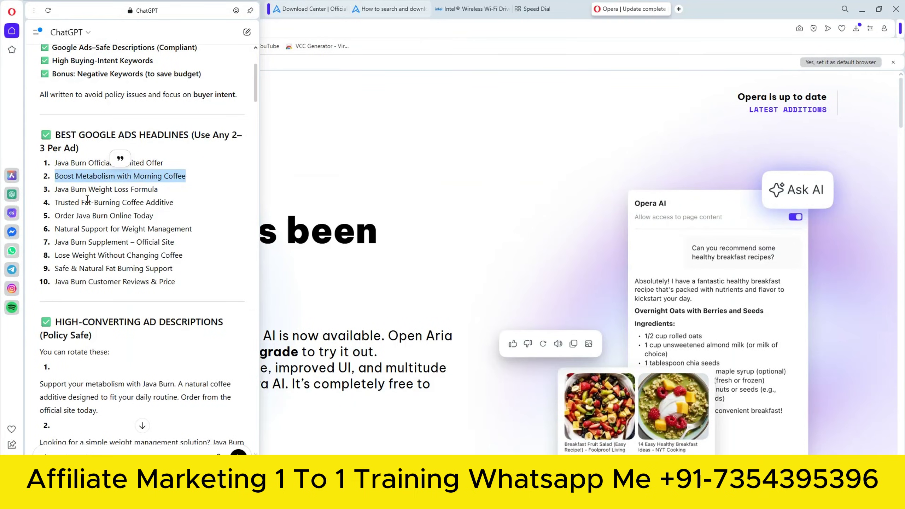
{"action": "triple_click", "coordinate": [102, 216]}
{"action": "right_click", "coordinate": [102, 217]}
{"action": "left_click", "coordinate": [135, 256]}
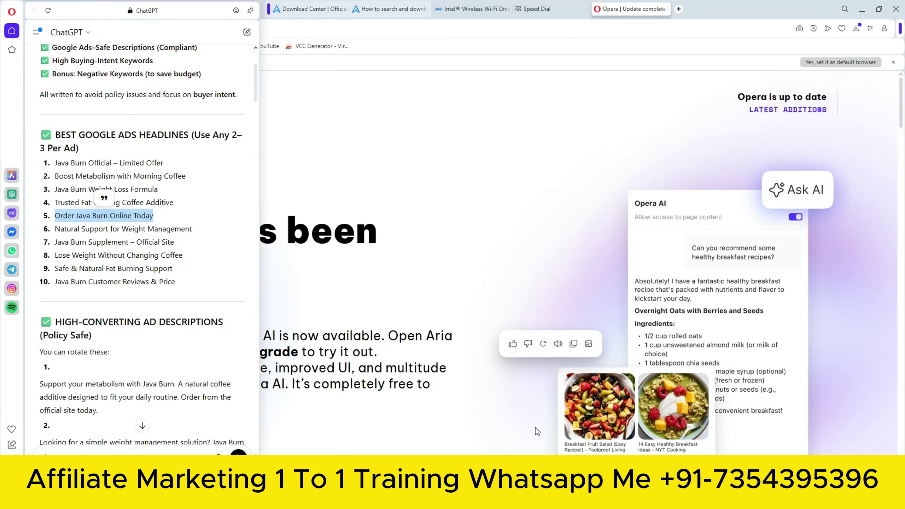
Return to Google Ads and paste "Order Java Burn Online Today" as the third headline of the ad
{"action": "key", "text": "alt+Tab"}
{"action": "left_click", "coordinate": [194, 380]}
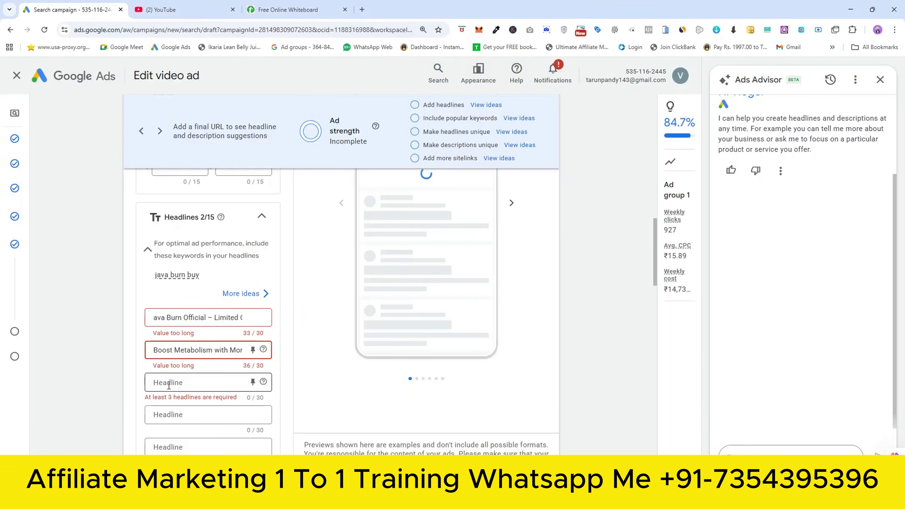
{"action": "right_click", "coordinate": [169, 382]}
{"action": "left_click", "coordinate": [197, 229]}
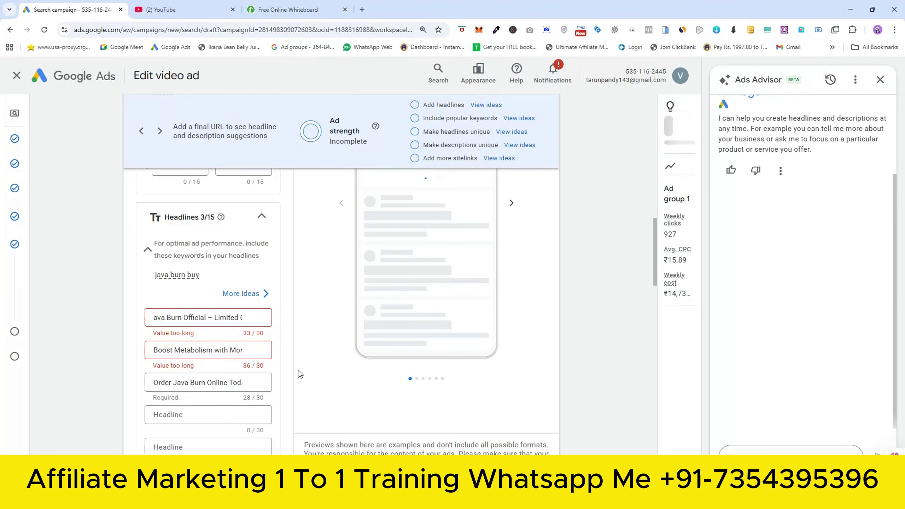
Shorten the second headline to "Morning Coffee" by removing the words "Boost Metabolism with"
{"action": "left_click", "coordinate": [186, 350]}
{"action": "left_click", "coordinate": [156, 351], "text": "shift"}
{"action": "left_click", "coordinate": [226, 351]}
{"action": "left_click_drag", "start_coordinate": [216, 351], "coordinate": [256, 348]}
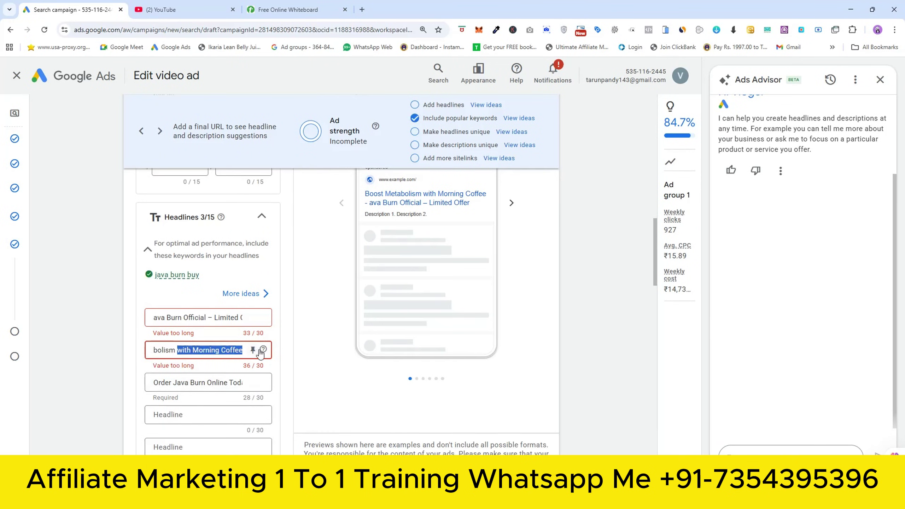
{"action": "left_click", "coordinate": [173, 352]}
{"action": "left_click_drag", "start_coordinate": [191, 351], "coordinate": [140, 354]}
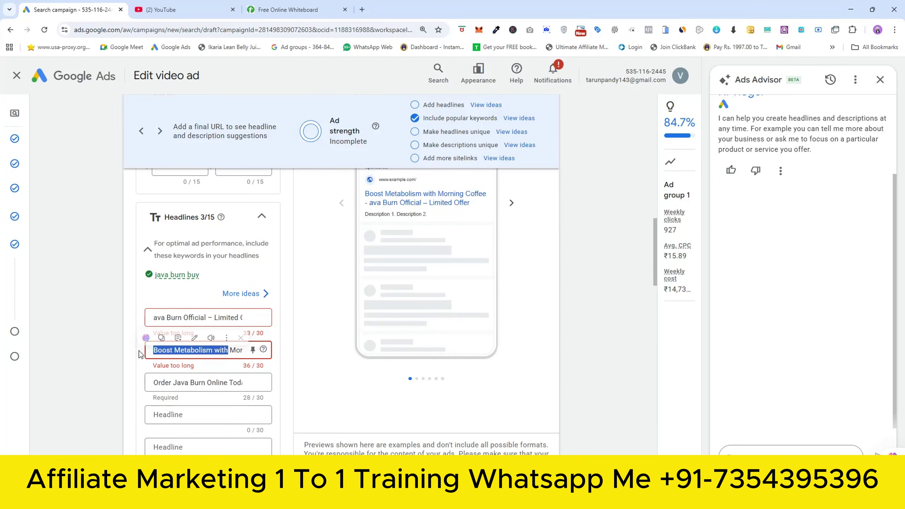
{"action": "key", "text": "BackSpace"}
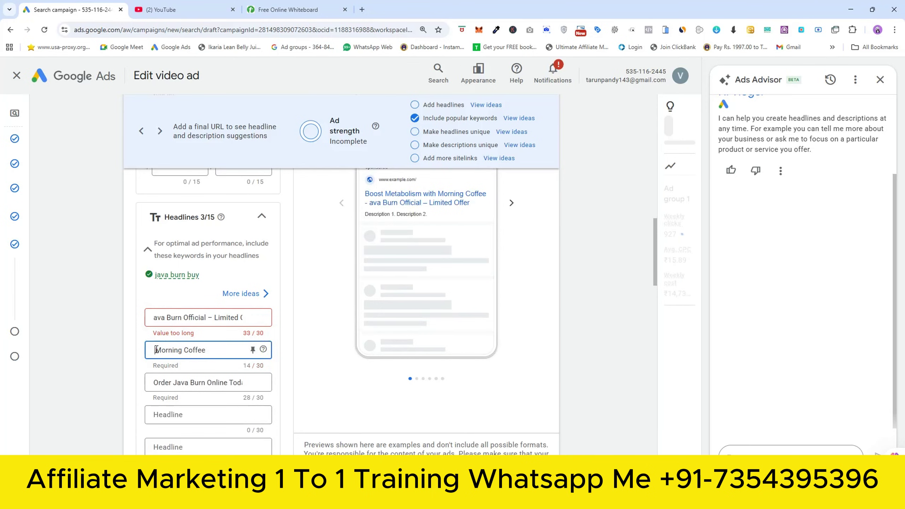
Restore the missing first letter of the first headline and cut its ending so it reads "java Burn Official – Limited"
{"action": "left_click_drag", "start_coordinate": [213, 317], "coordinate": [142, 320]}
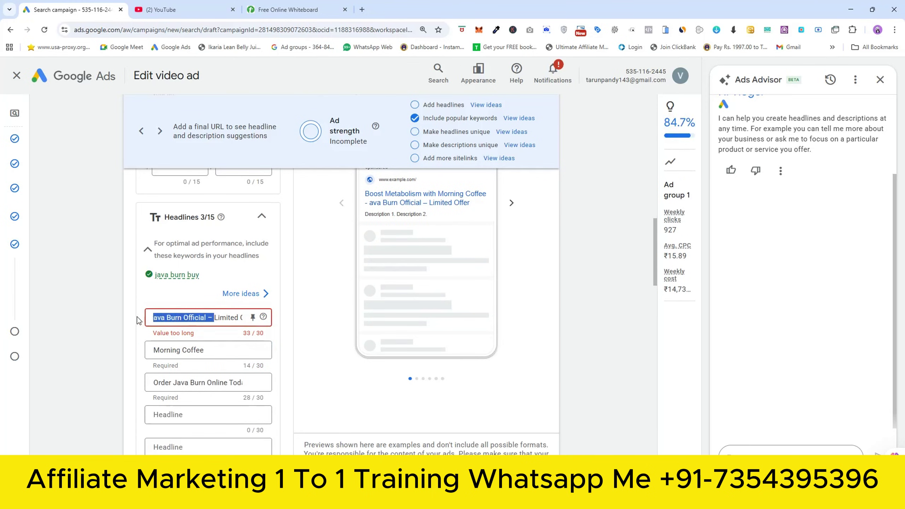
{"action": "left_click", "coordinate": [154, 317]}
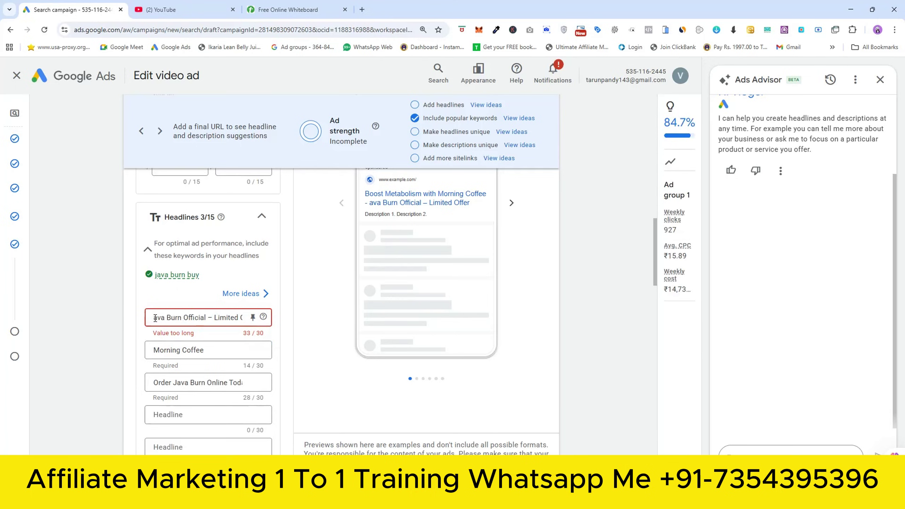
{"action": "type", "text": "J"}
{"action": "double_click", "coordinate": [233, 318]}
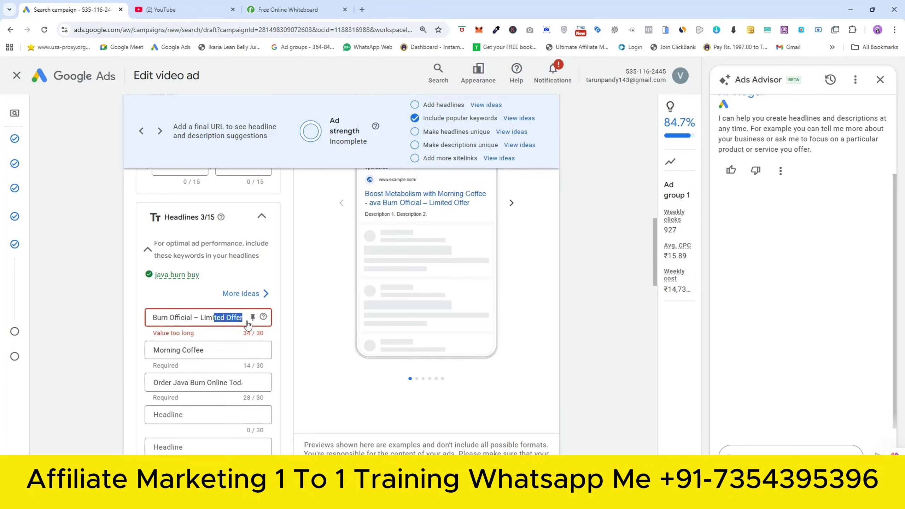
{"action": "left_click", "coordinate": [229, 319]}
{"action": "left_click_drag", "start_coordinate": [228, 319], "coordinate": [248, 321]}
{"action": "key", "text": "BackSpace"}
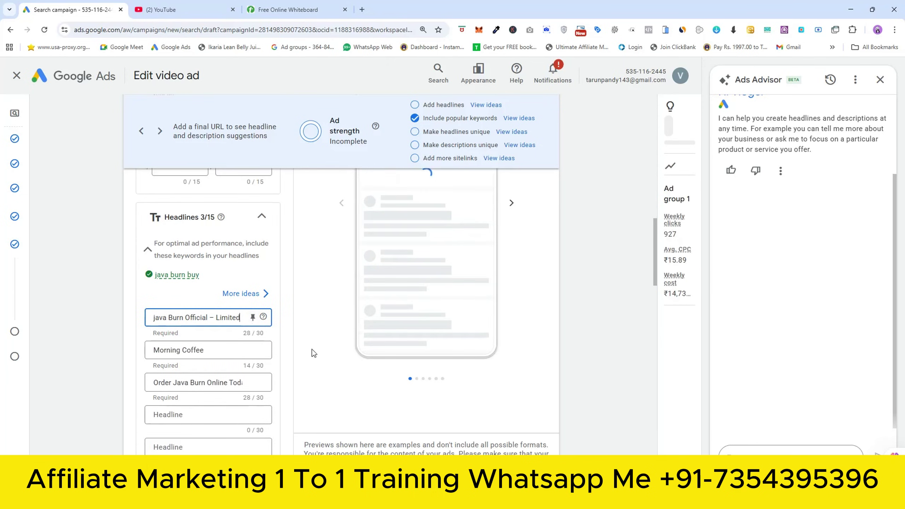
Enter "buy now" as the fourth headline and close the Ads Advisor
{"action": "left_click", "coordinate": [183, 413]}
{"action": "type", "text": "buy n"}
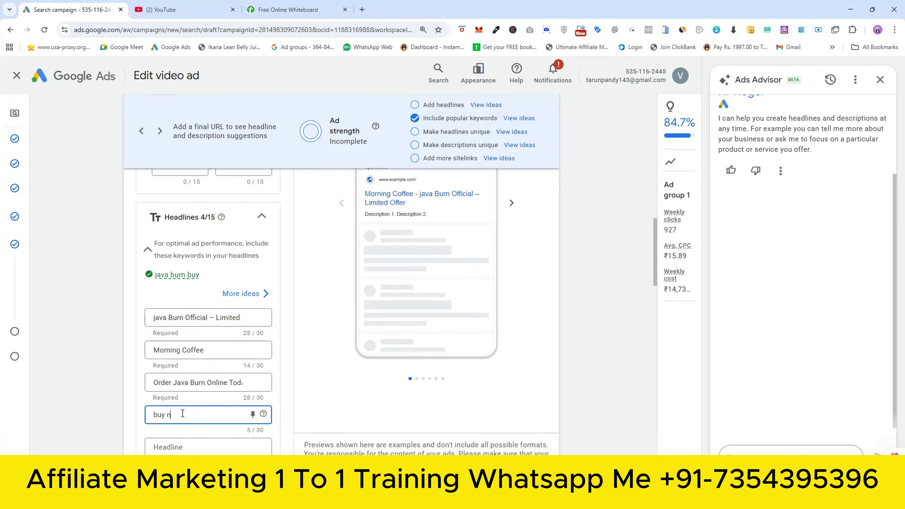
{"action": "type", "text": "ow"}
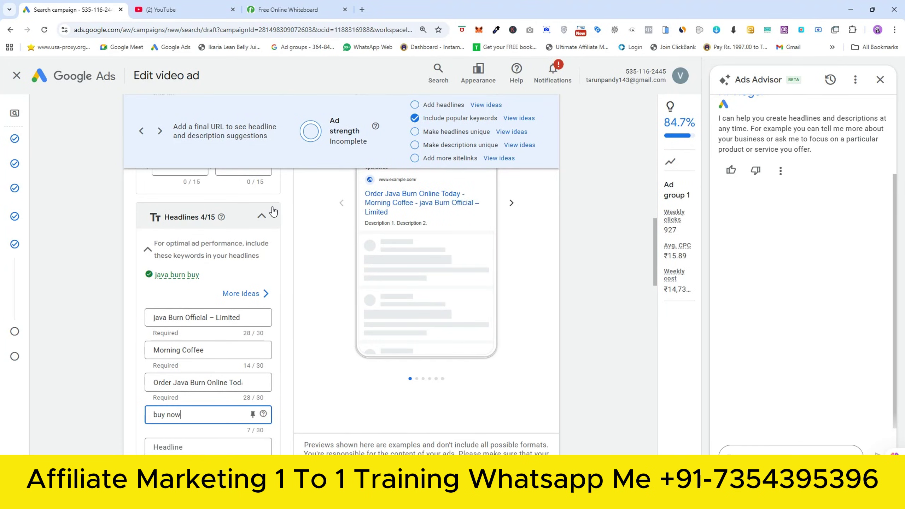
{"action": "left_click", "coordinate": [880, 80]}
Copy ChatGPT's first suggested ad description, starting "Support your metabolism with Java Burn", in Opera
{"action": "scroll", "coordinate": [378, 399], "scroll_direction": "down", "scroll_amount": 10}
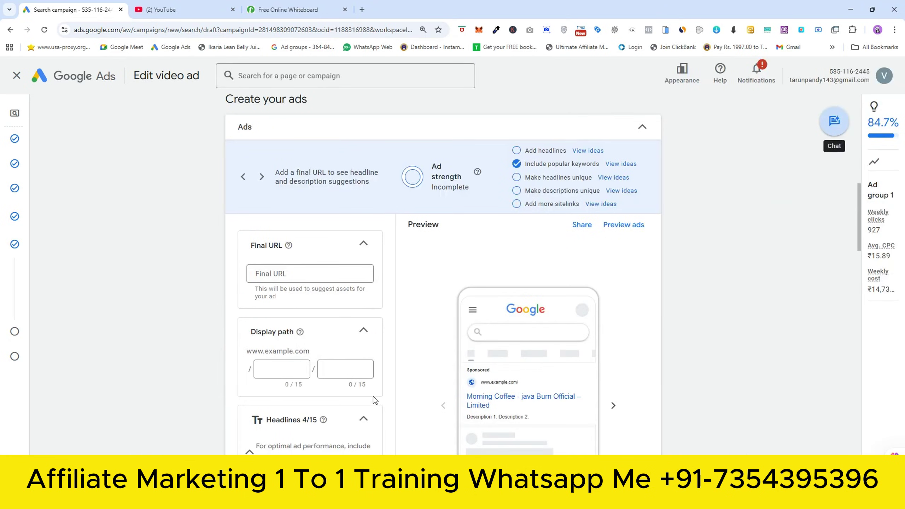
{"action": "scroll", "coordinate": [328, 379], "scroll_direction": "down", "scroll_amount": 5}
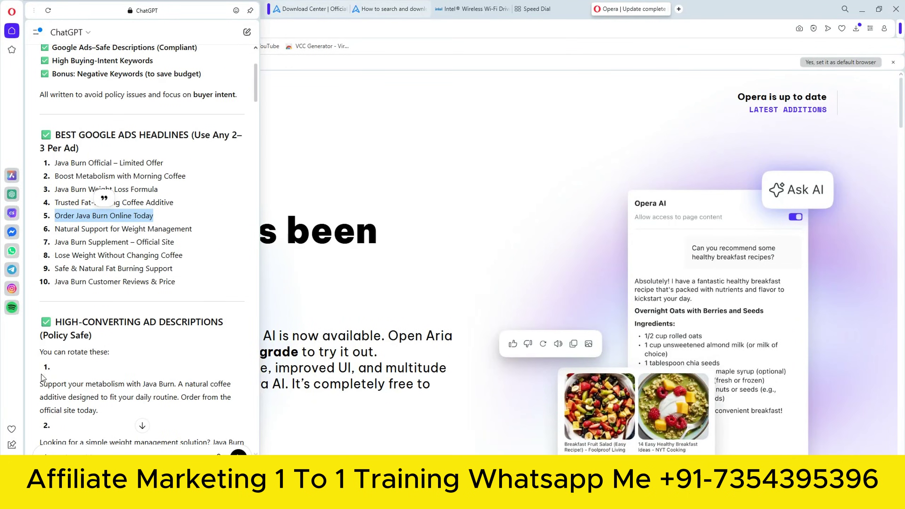
{"action": "left_click_drag", "start_coordinate": [46, 387], "coordinate": [101, 423]}
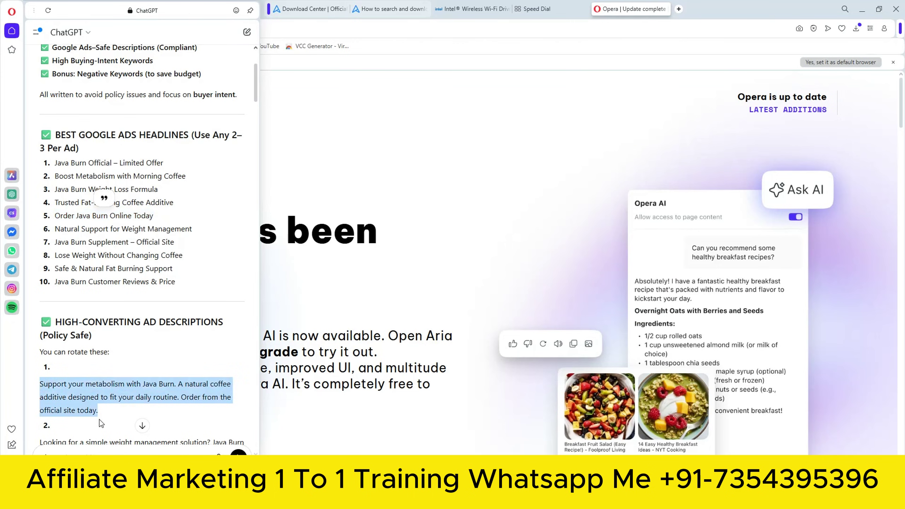
{"action": "right_click", "coordinate": [84, 399]}
{"action": "left_click", "coordinate": [115, 294]}
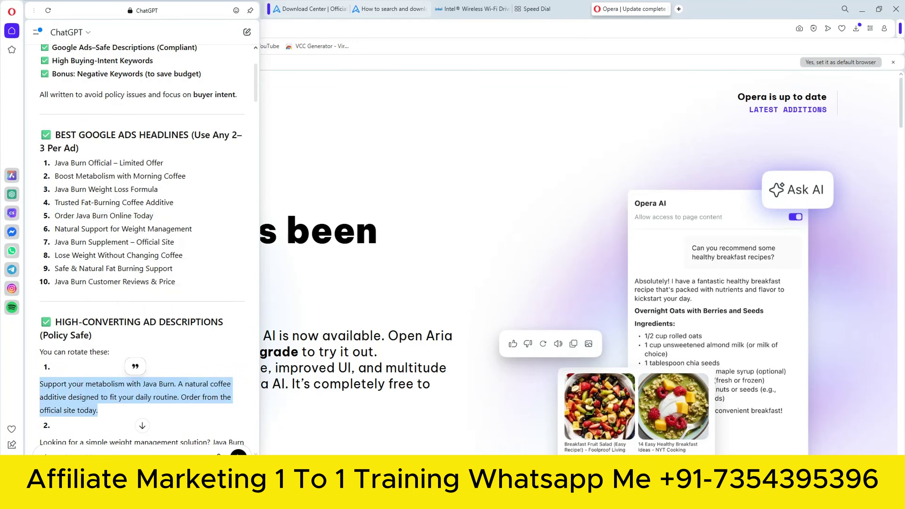
Return to Google Ads and paste the copied text as the first description of the ad
{"action": "key", "text": "alt+Tab"}
{"action": "scroll", "coordinate": [307, 392], "scroll_direction": "down", "scroll_amount": 5}
{"action": "scroll", "coordinate": [273, 356], "scroll_direction": "up", "scroll_amount": 5}
{"action": "left_click", "coordinate": [275, 293]}
{"action": "key", "text": "ctrl+v"}
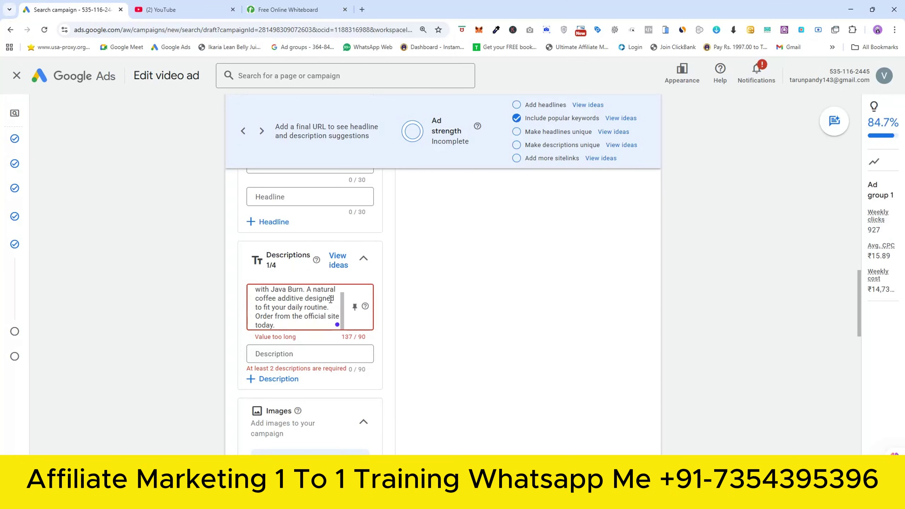
Shorten the first description to "Order from the official site today." by deleting the two sentences before it
{"action": "left_click_drag", "start_coordinate": [335, 300], "coordinate": [264, 276]}
{"action": "left_click", "coordinate": [271, 302]}
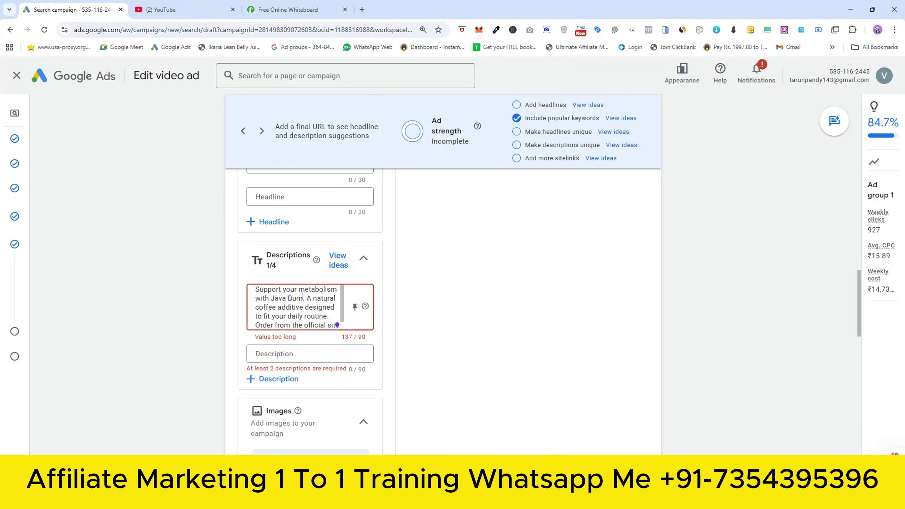
{"action": "left_click_drag", "start_coordinate": [307, 298], "coordinate": [257, 285]}
{"action": "key", "text": "BackSpace"}
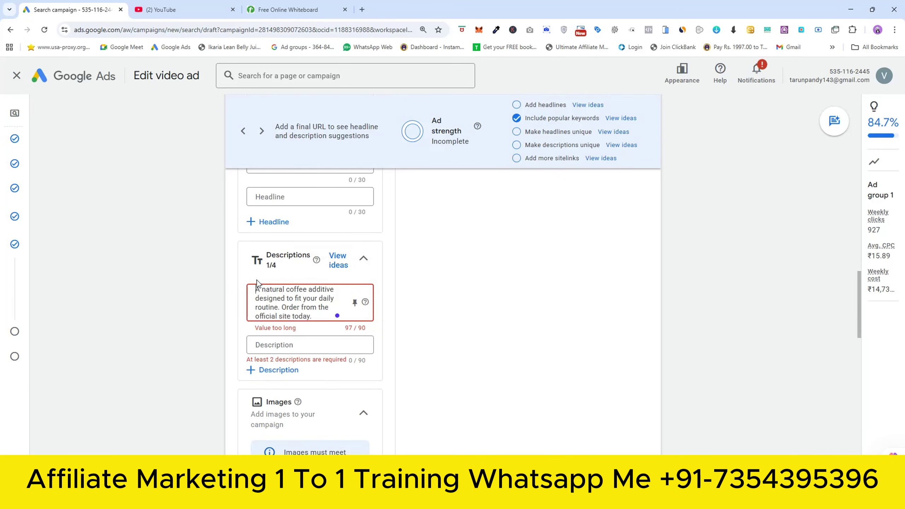
{"action": "left_click_drag", "start_coordinate": [281, 308], "coordinate": [241, 284]}
{"action": "key", "text": "BackSpace"}
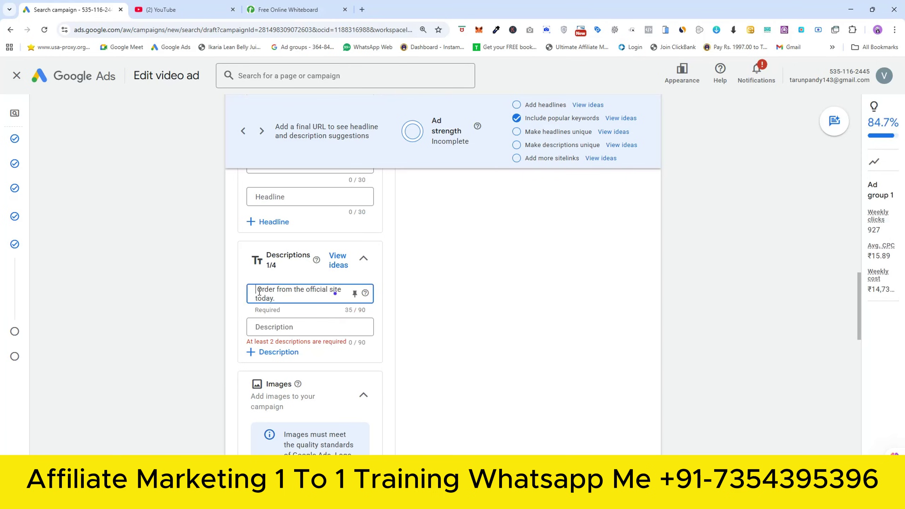
Enter "java burn trusted site buy now" as the second description of the ad
{"action": "left_click", "coordinate": [274, 328]}
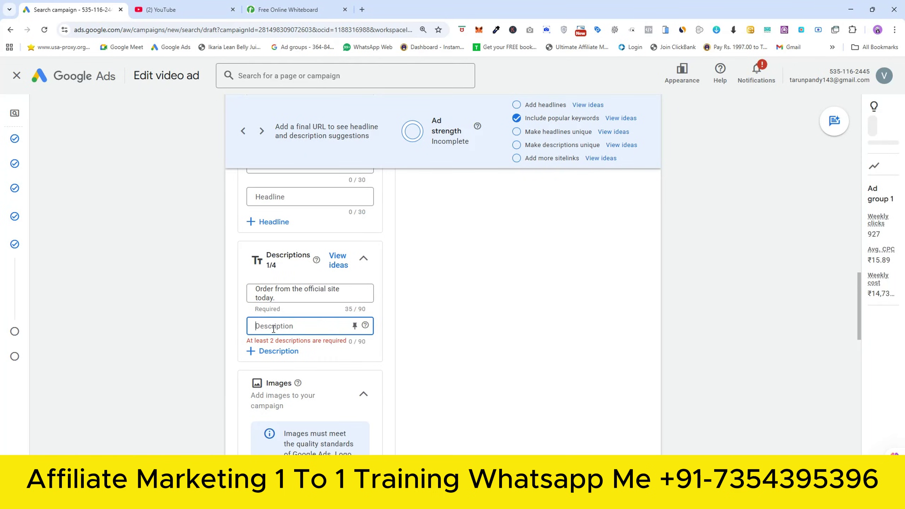
{"action": "type", "text": "java burn trusted site"}
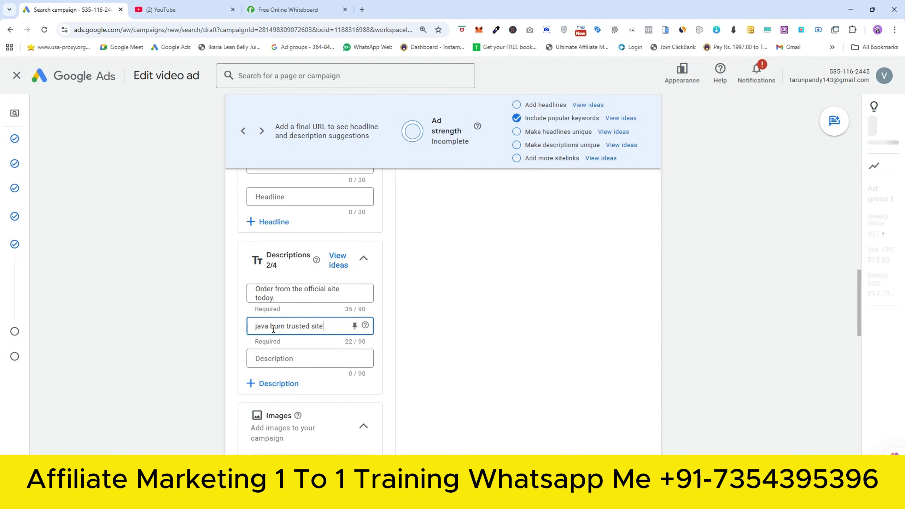
{"action": "type", "text": "buy no"}
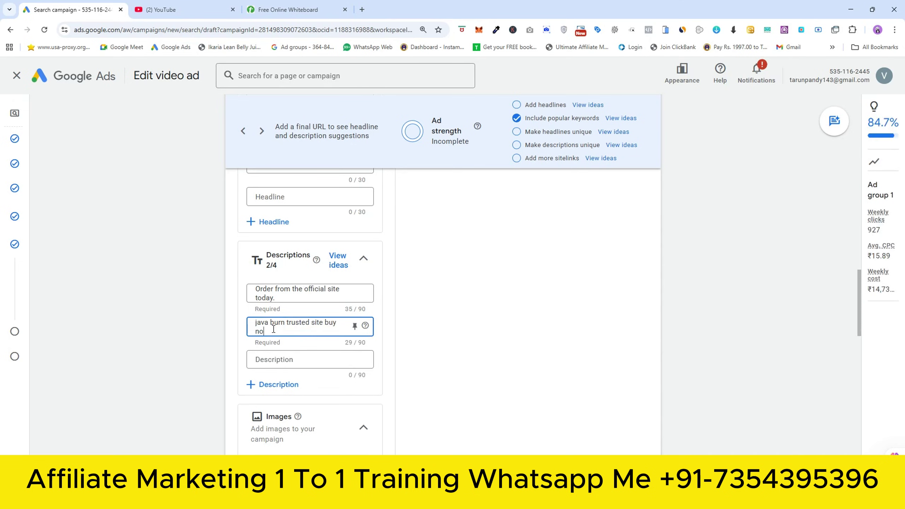
Review the ad's business name section, descriptions, headlines and preview
{"action": "scroll", "coordinate": [404, 313], "scroll_direction": "down", "scroll_amount": 6}
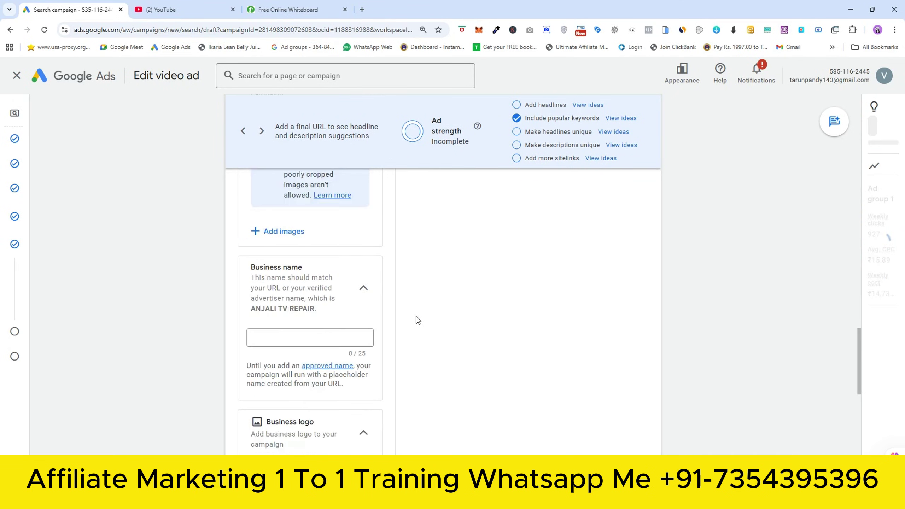
{"action": "scroll", "coordinate": [416, 320], "scroll_direction": "up", "scroll_amount": 6}
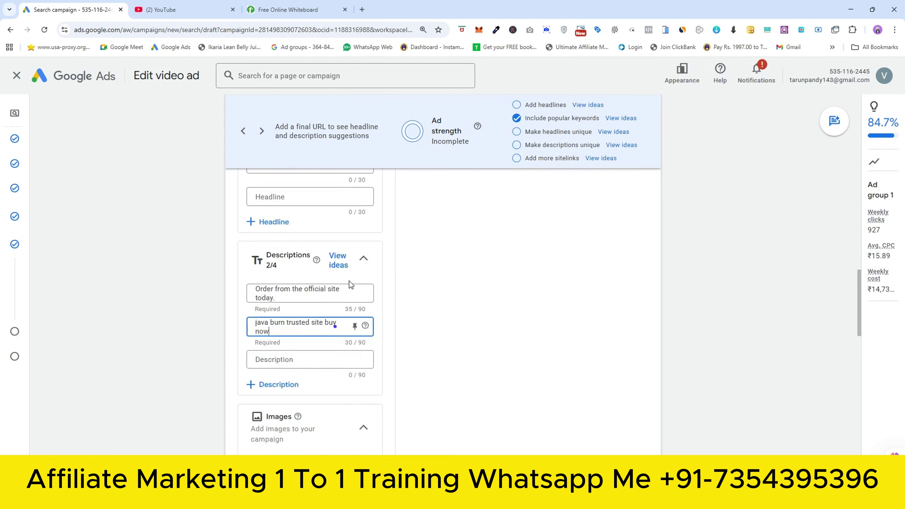
{"action": "scroll", "coordinate": [254, 285], "scroll_direction": "up", "scroll_amount": 8}
{"action": "scroll", "coordinate": [254, 263], "scroll_direction": "up", "scroll_amount": 8}
{"action": "scroll", "coordinate": [375, 335], "scroll_direction": "down", "scroll_amount": 8}
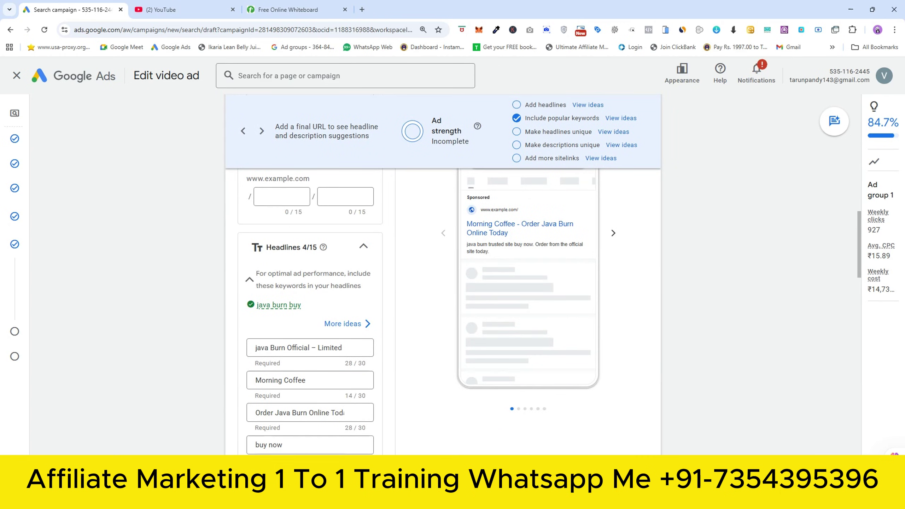
Switch to ChatGPT in Opera and examine the Google Ads bonus tip and the "High-converting landing page structure" offer
{"action": "key", "text": "alt+Tab"}
{"action": "scroll", "coordinate": [111, 304], "scroll_direction": "down", "scroll_amount": 10}
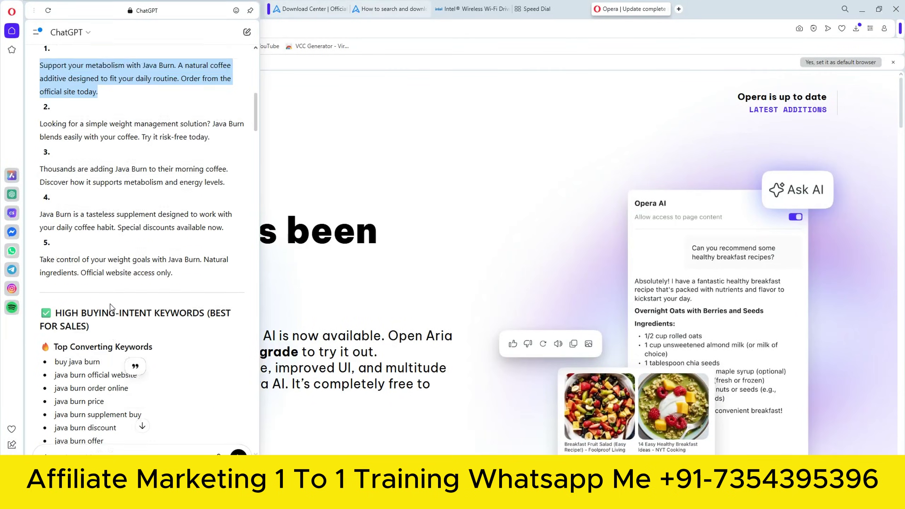
{"action": "scroll", "coordinate": [110, 304], "scroll_direction": "down", "scroll_amount": 10}
{"action": "left_click_drag", "start_coordinate": [256, 153], "coordinate": [250, 194]}
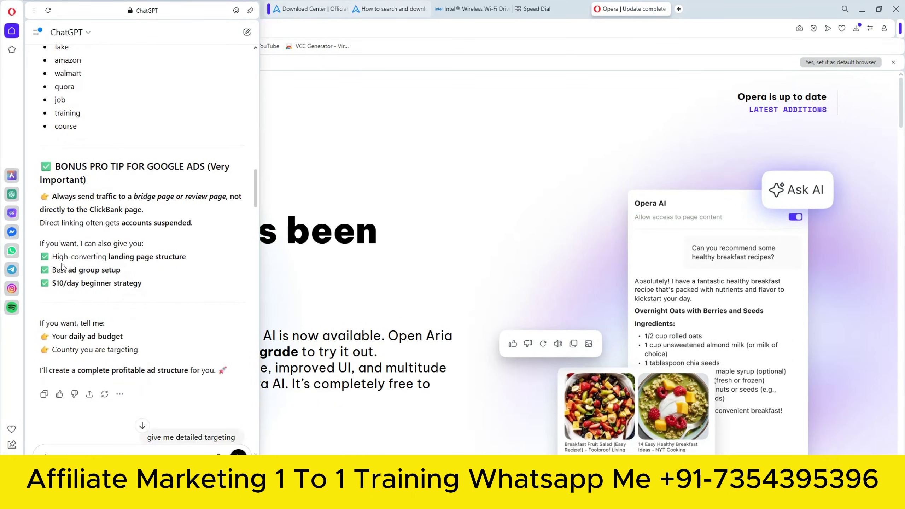
{"action": "left_click_drag", "start_coordinate": [55, 260], "coordinate": [186, 259]}
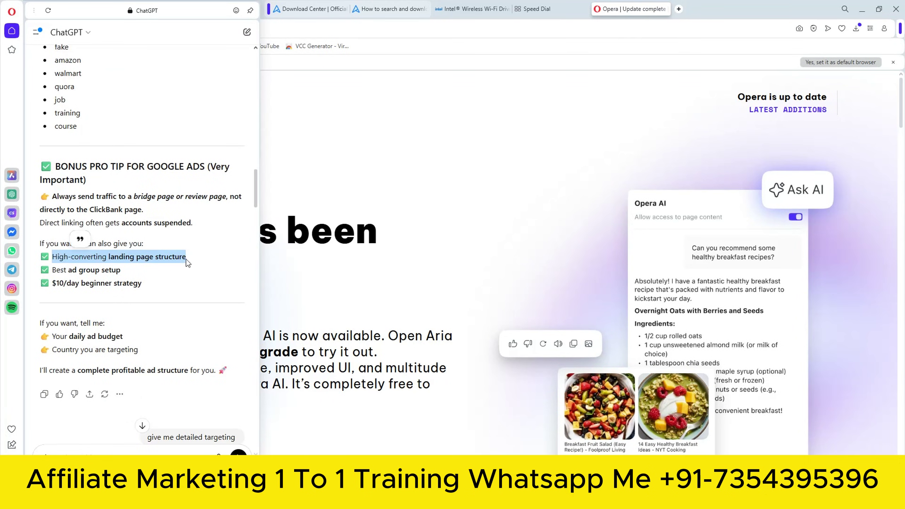